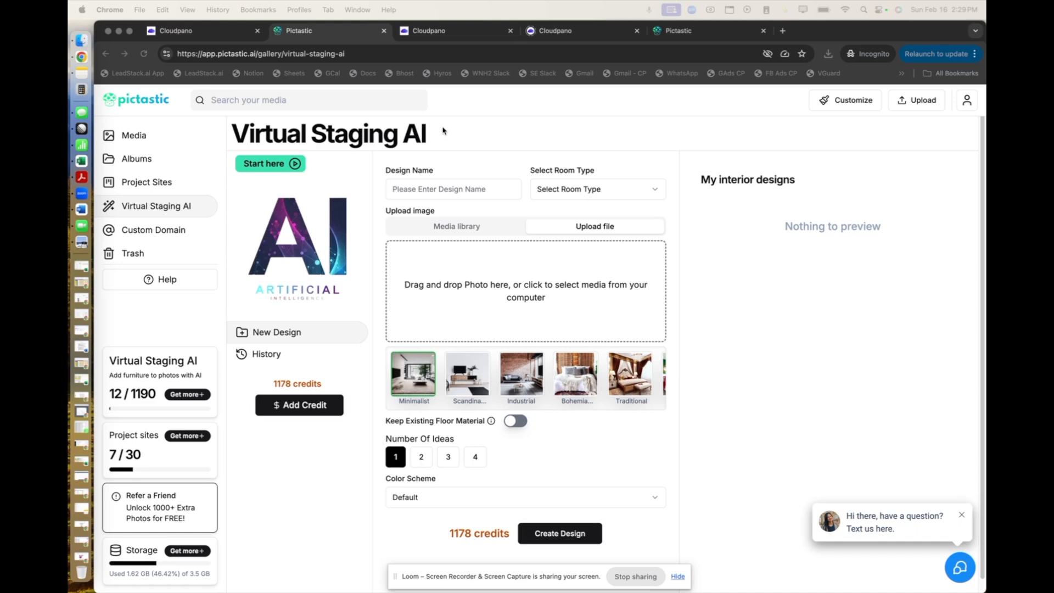
Compare the Virtual Staging AI pages of Pictastic and the white-label CloudPano site, including the white-label site's address.
{"action": "left_click", "coordinate": [201, 32]}
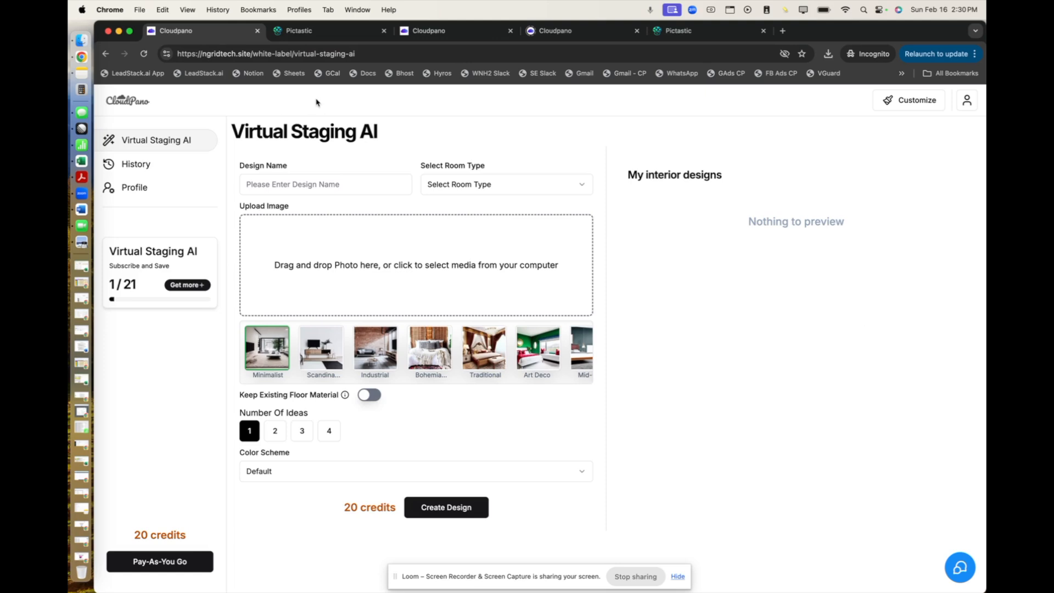
{"action": "left_click", "coordinate": [331, 37]}
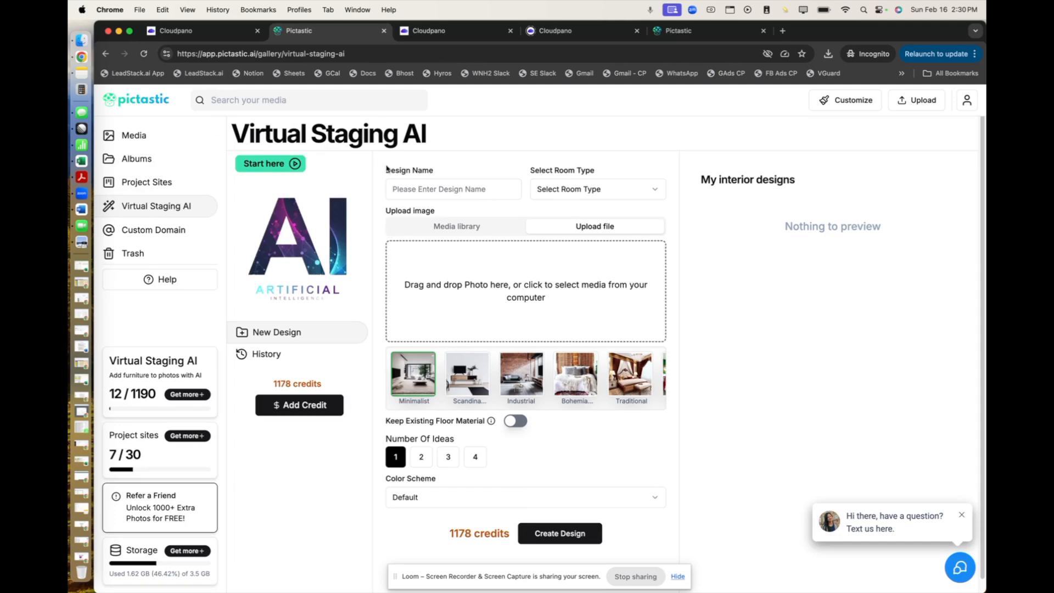
{"action": "left_click", "coordinate": [208, 37]}
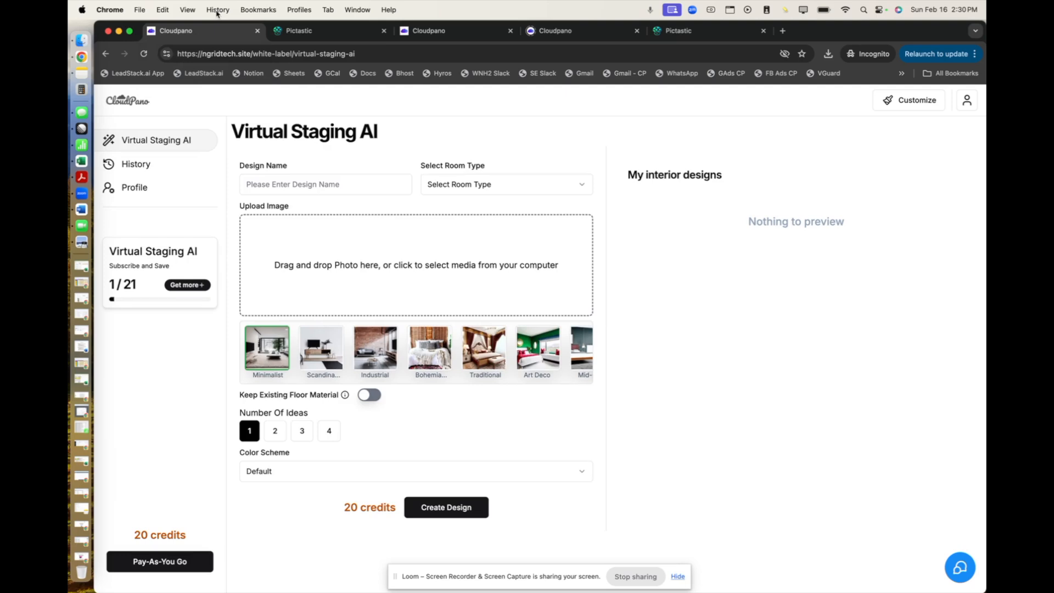
{"action": "left_click", "coordinate": [237, 53]}
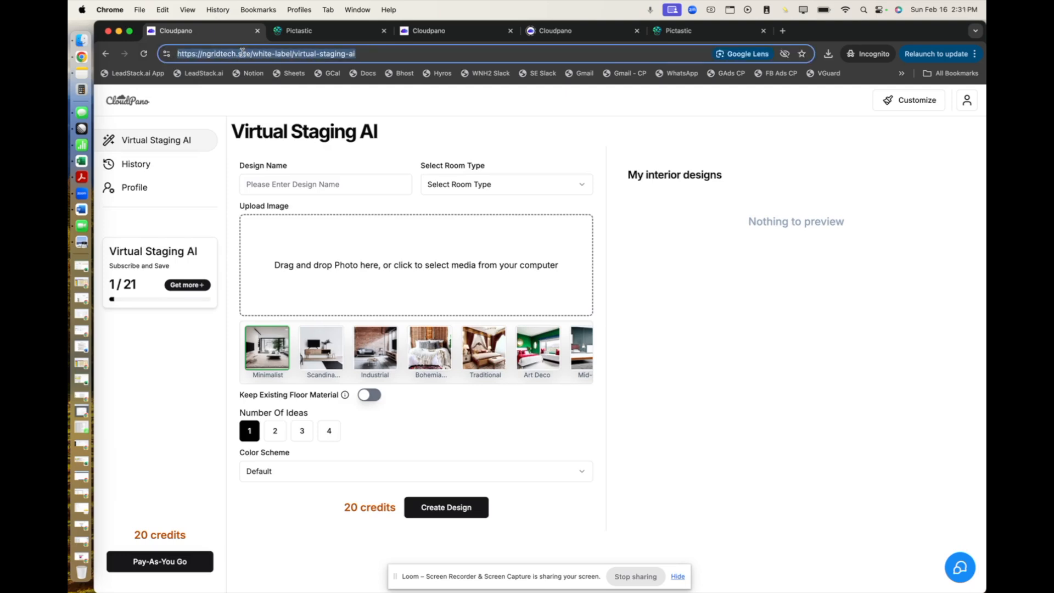
{"action": "left_click", "coordinate": [161, 136]}
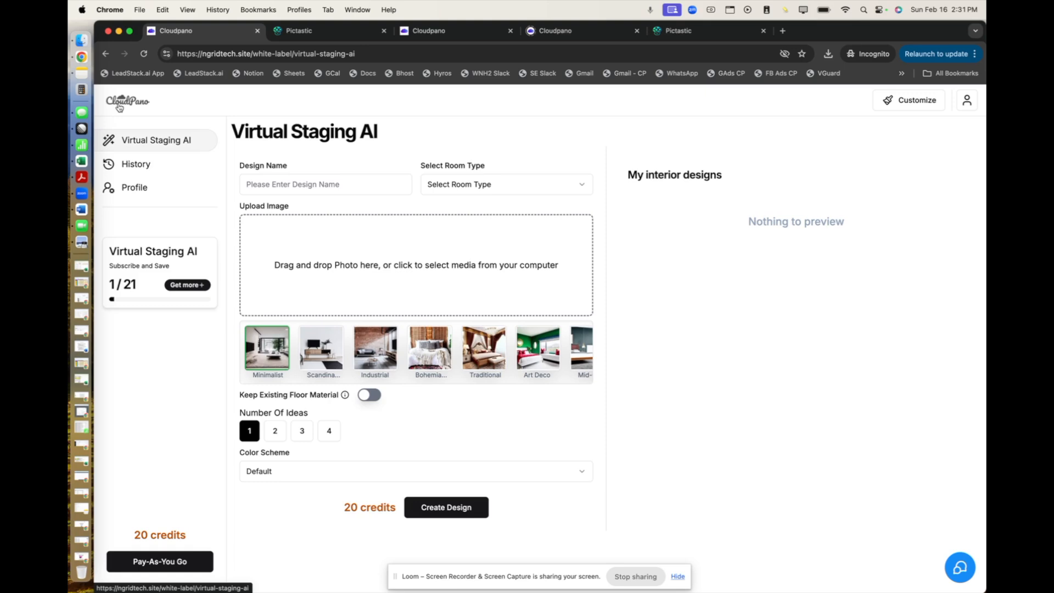
Name the new virtual staging design "Example" and set its room type to Bedroom.
{"action": "left_click", "coordinate": [289, 178]}
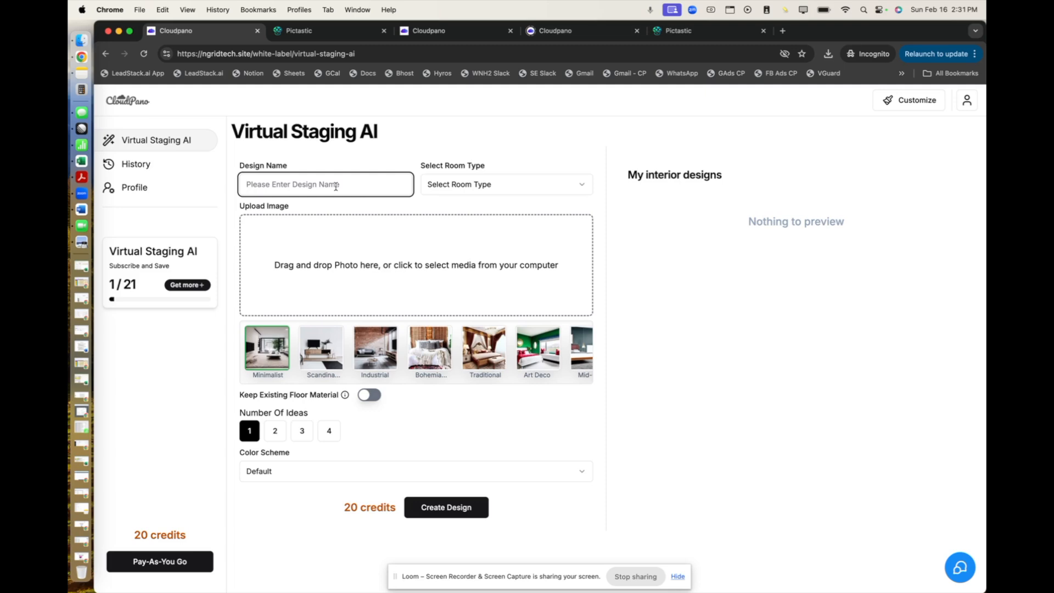
{"action": "type", "text": "Example"}
{"action": "left_click", "coordinate": [549, 185]}
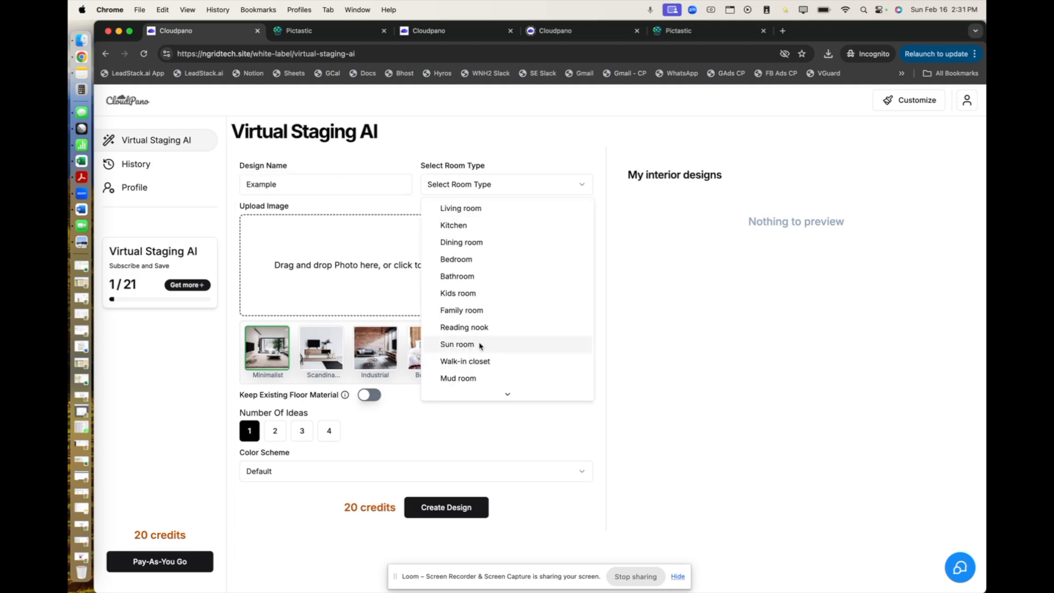
{"action": "left_click", "coordinate": [489, 258]}
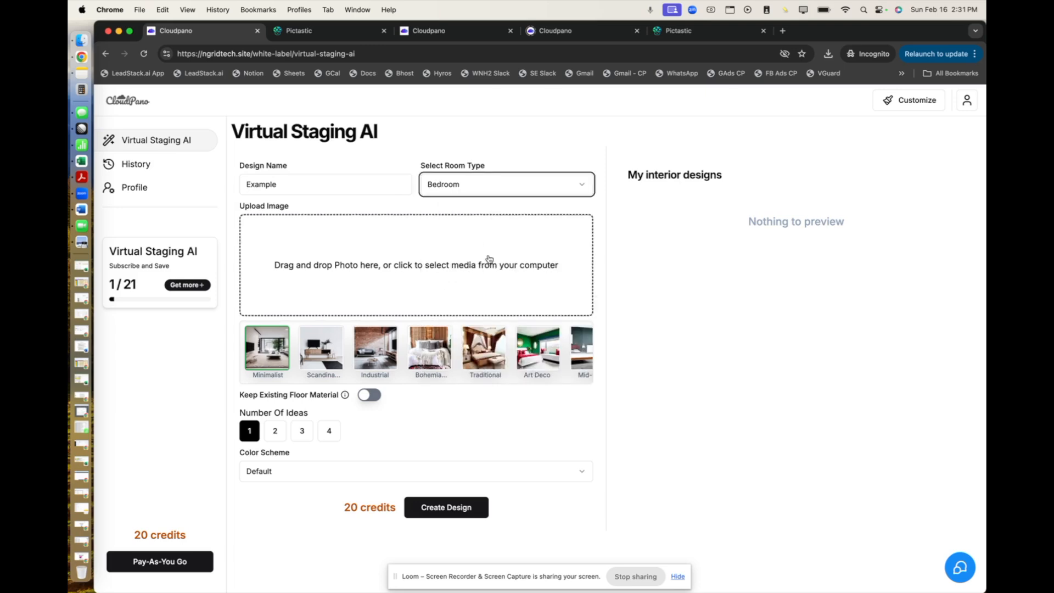
Upload the empty room photo 27.jpg from the Desktop as the design's source image.
{"action": "left_click", "coordinate": [419, 264]}
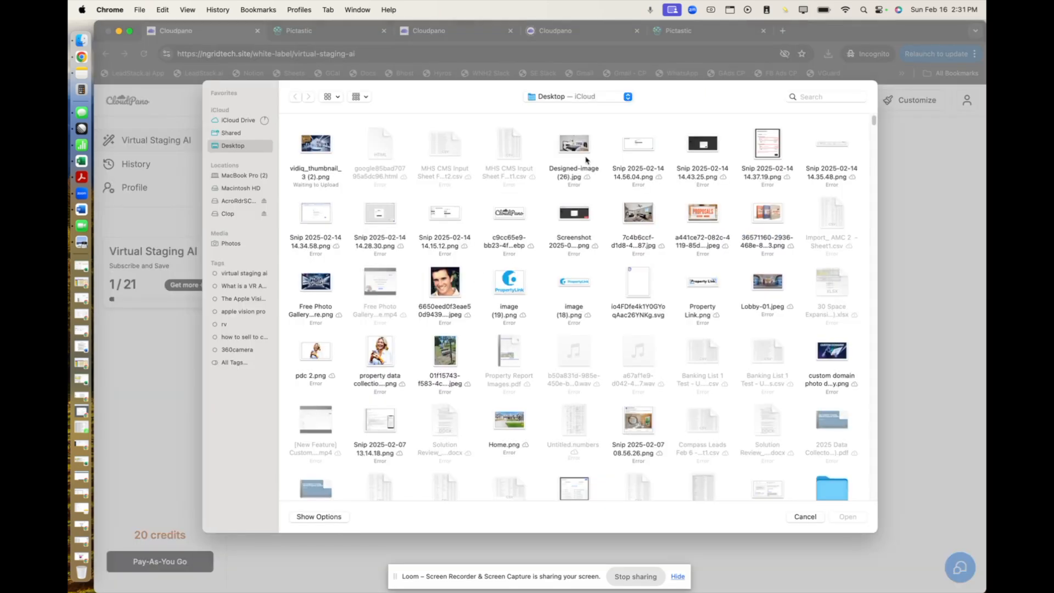
{"action": "scroll", "coordinate": [586, 160], "scroll_direction": "down", "scroll_amount": 10}
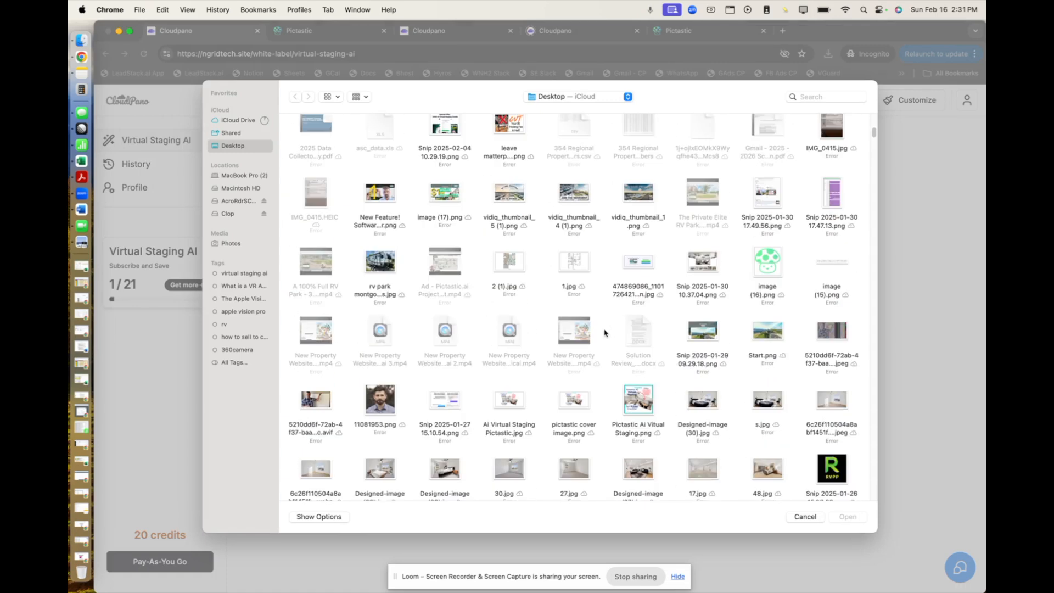
{"action": "scroll", "coordinate": [605, 333], "scroll_direction": "down", "scroll_amount": 2}
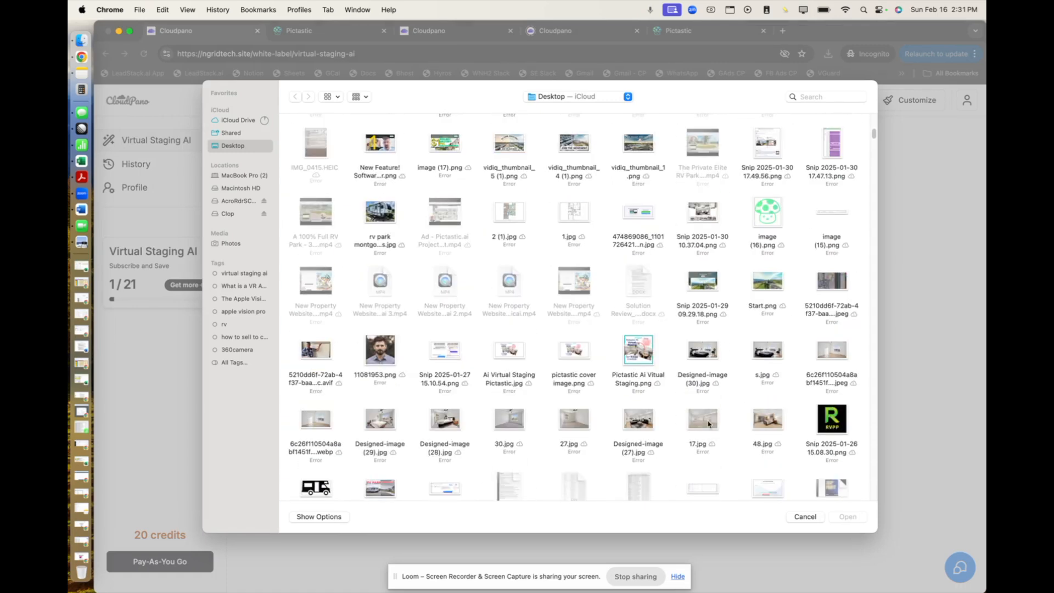
{"action": "double_click", "coordinate": [578, 422]}
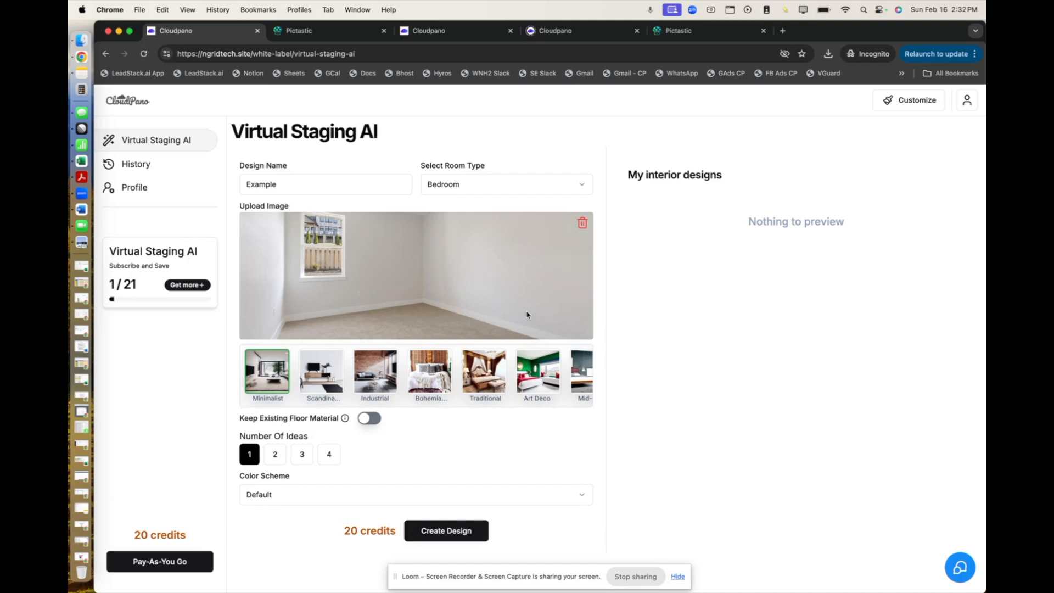
Generate one Industrial design with the existing floor material kept, and view the staged result enlarged.
{"action": "left_click", "coordinate": [376, 375]}
{"action": "left_click", "coordinate": [305, 380]}
{"action": "left_click", "coordinate": [383, 366]}
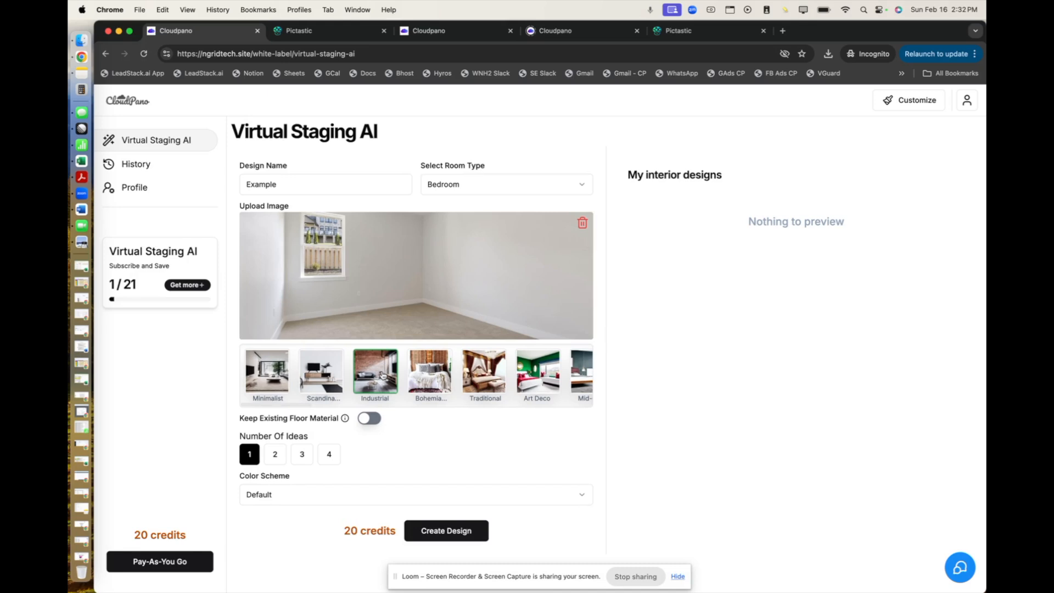
{"action": "left_click", "coordinate": [372, 420]}
{"action": "left_click", "coordinate": [433, 532]}
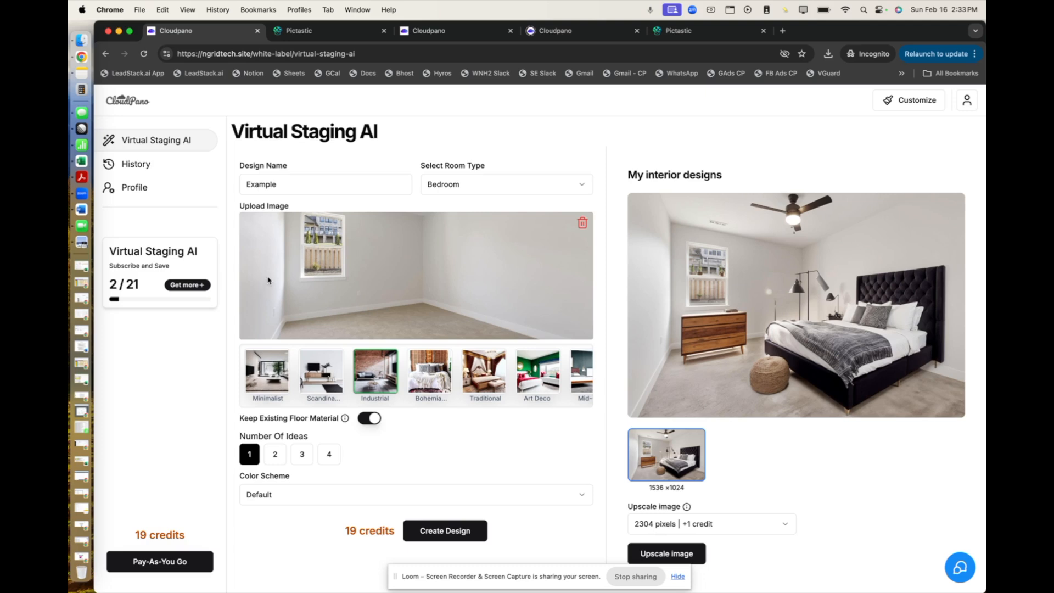
{"action": "left_click", "coordinate": [799, 306]}
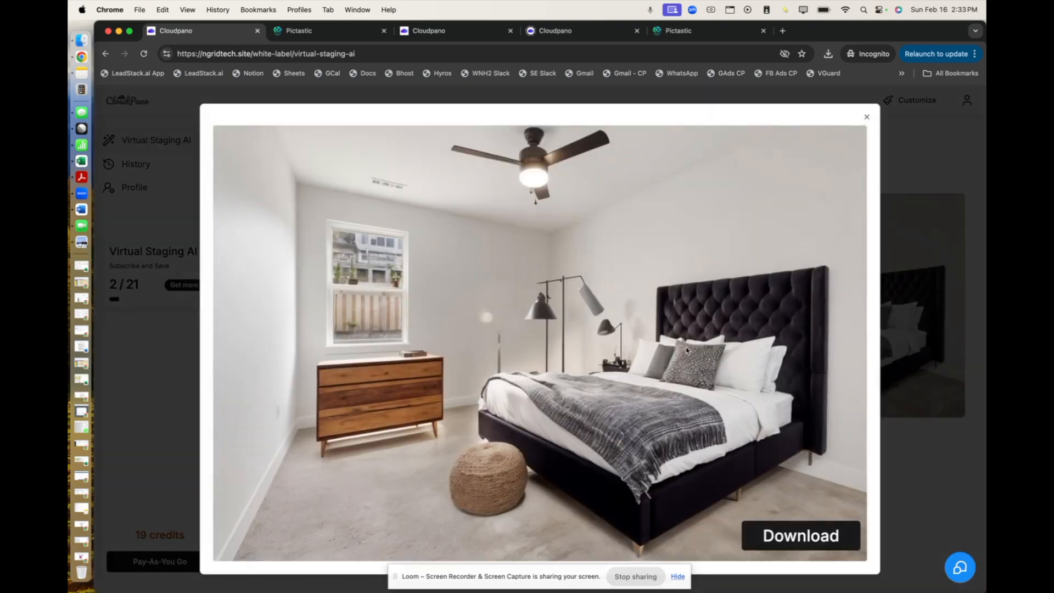
{"action": "left_click", "coordinate": [867, 117]}
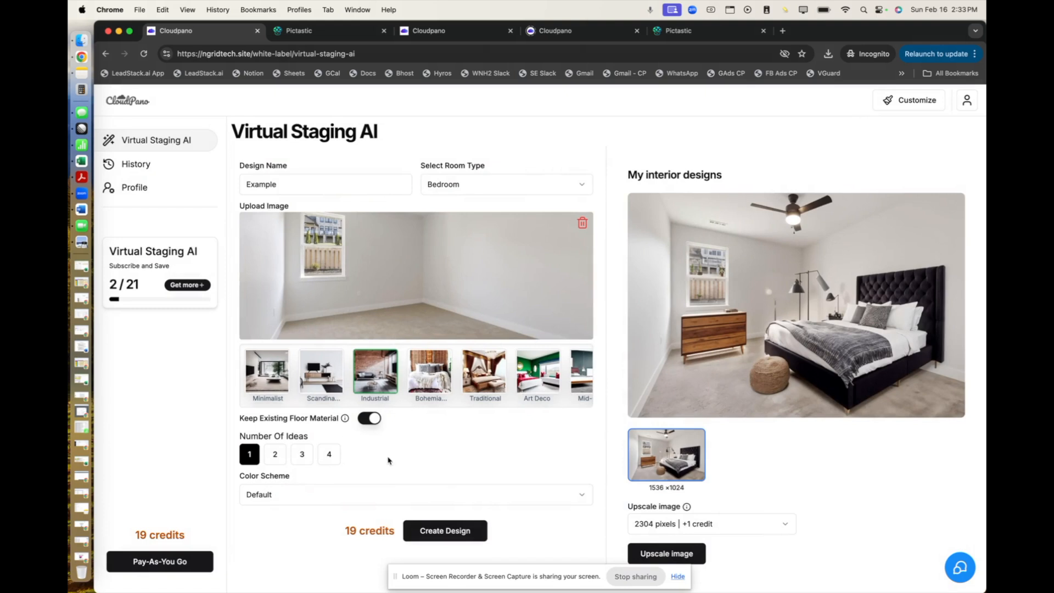
Switch the design style to Scandinavian and generate a new design, agreeing to clear the current image.
{"action": "left_click", "coordinate": [329, 387]}
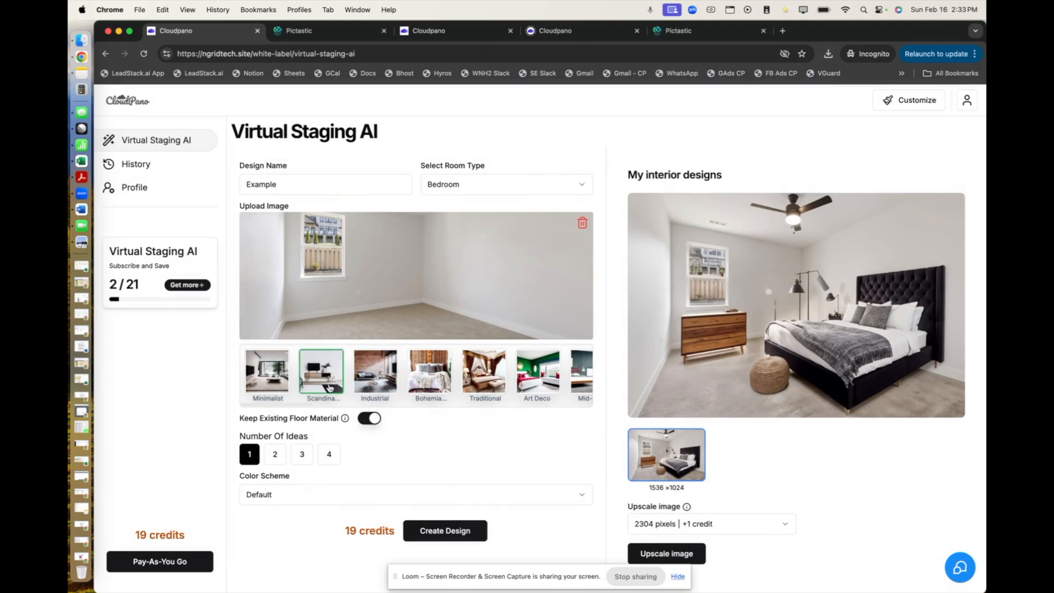
{"action": "left_click", "coordinate": [445, 532]}
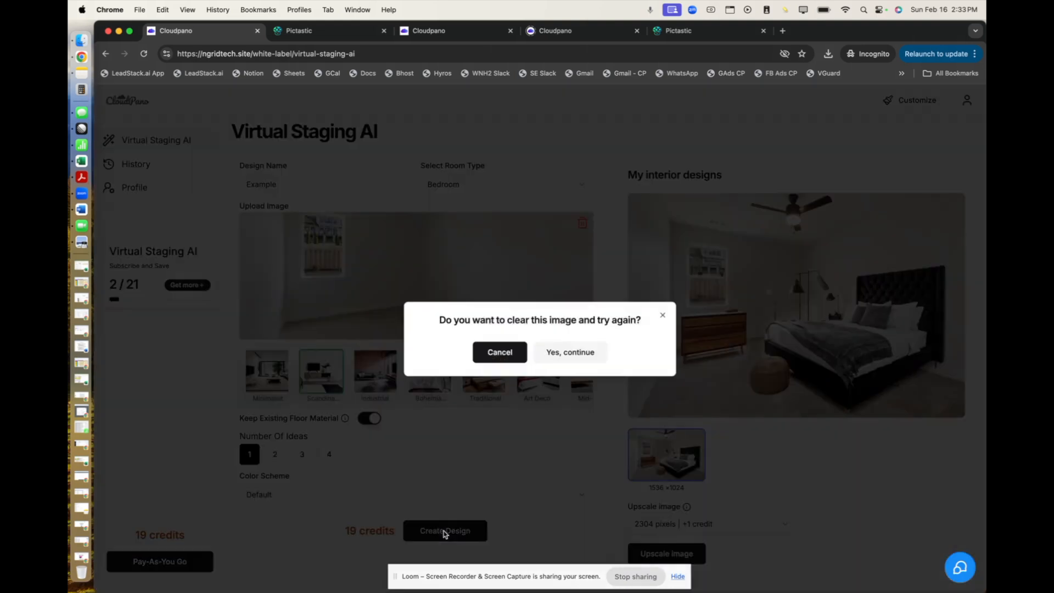
{"action": "left_click", "coordinate": [572, 358]}
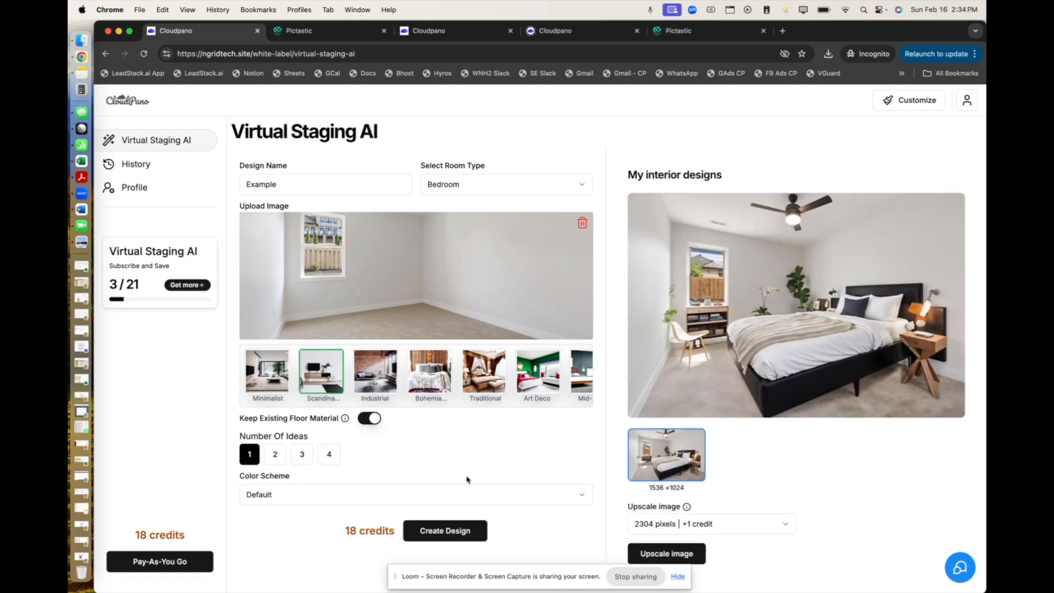
Enlarge the Scandinavian bedroom result and download it to the Desktop, closing the enlarged image.
{"action": "left_click", "coordinate": [797, 308]}
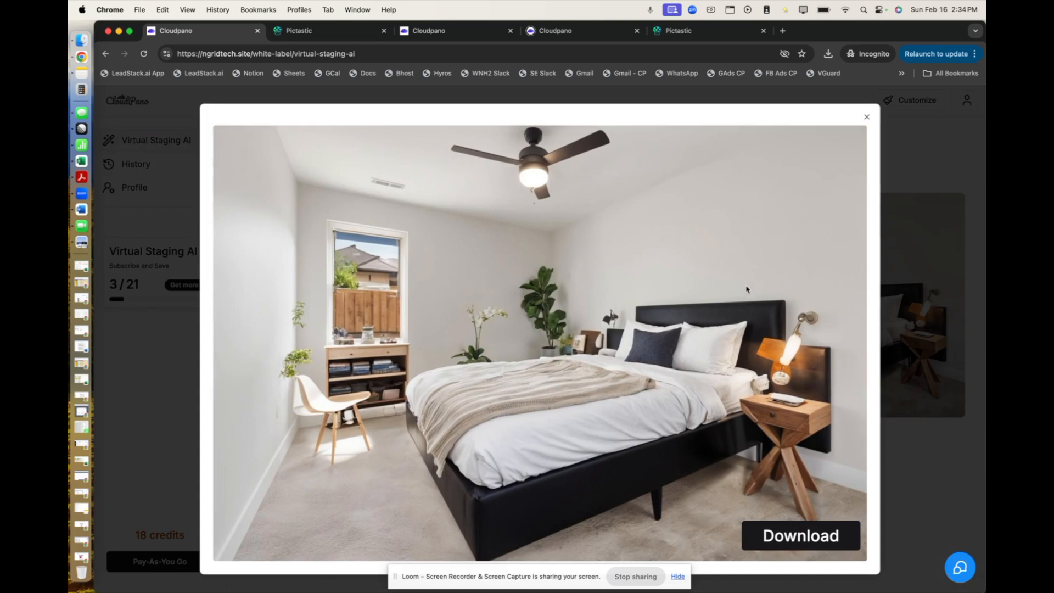
{"action": "left_click", "coordinate": [789, 542]}
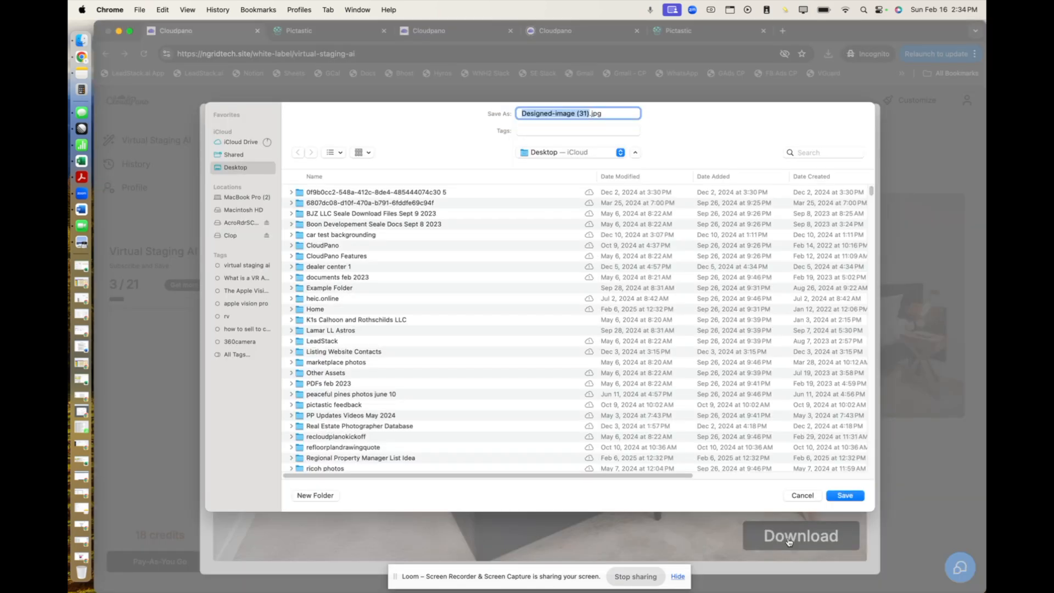
{"action": "left_click", "coordinate": [854, 497]}
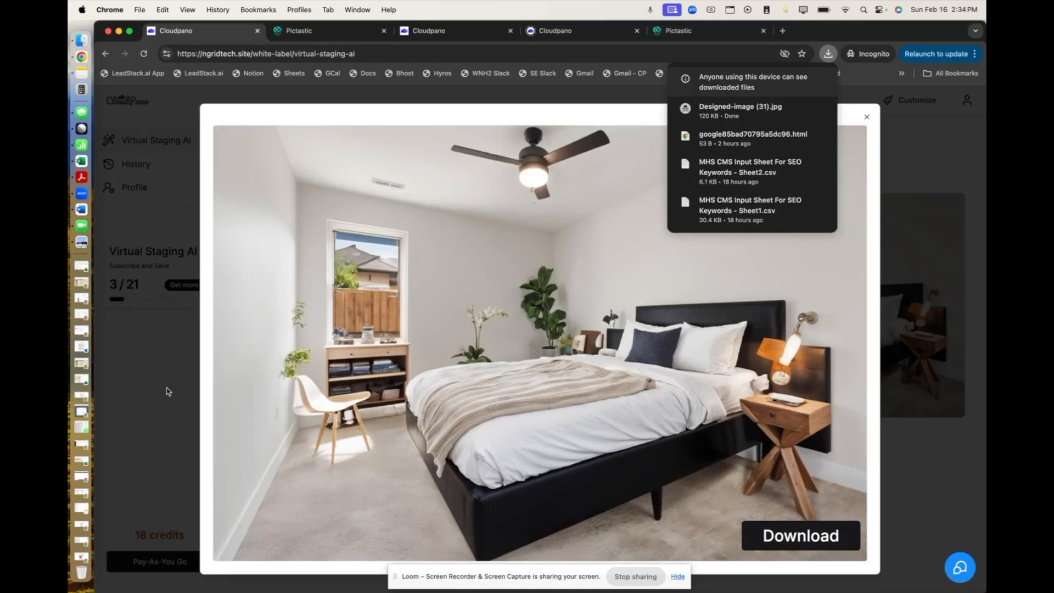
{"action": "left_click", "coordinate": [151, 397]}
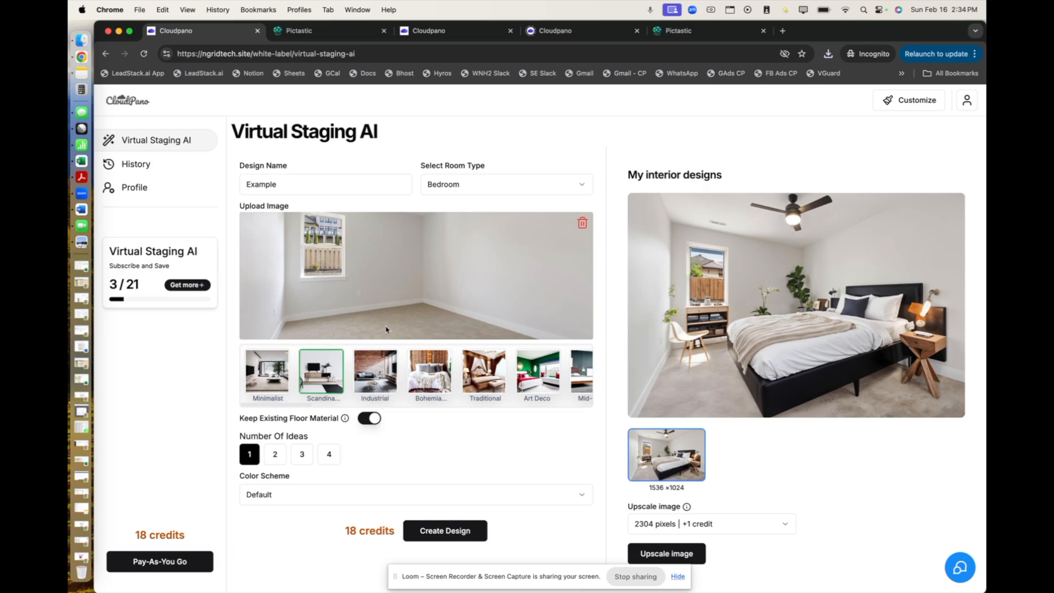
Review the virtual staging subscription plan under monthly and yearly billing, plus the pay-as-you-go bundle.
{"action": "left_click", "coordinate": [186, 285]}
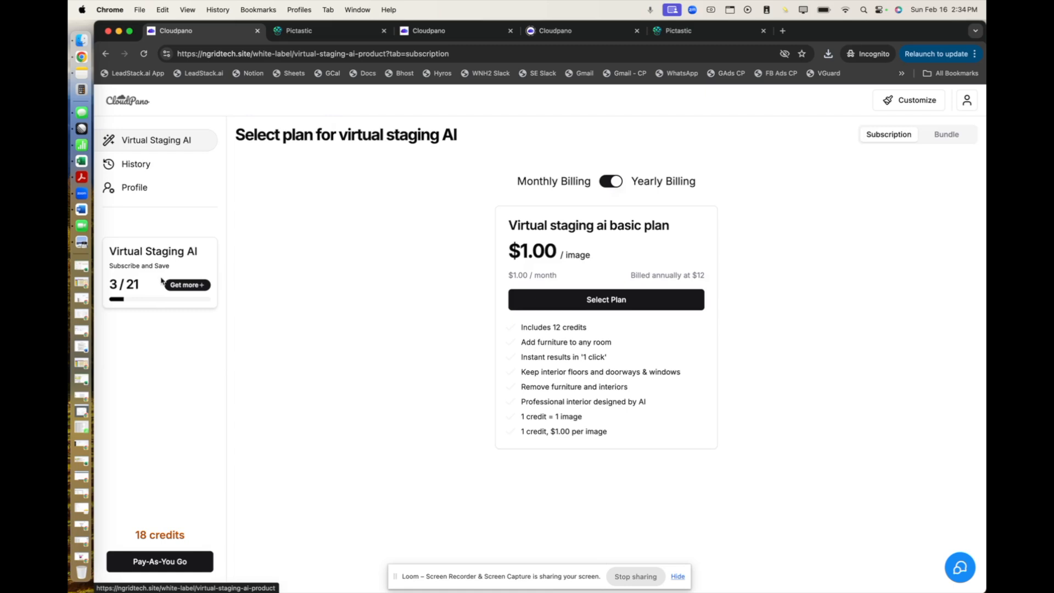
{"action": "left_click", "coordinate": [611, 182]}
{"action": "left_click", "coordinate": [611, 182]}
{"action": "left_click", "coordinate": [611, 181]}
{"action": "left_click", "coordinate": [611, 181]}
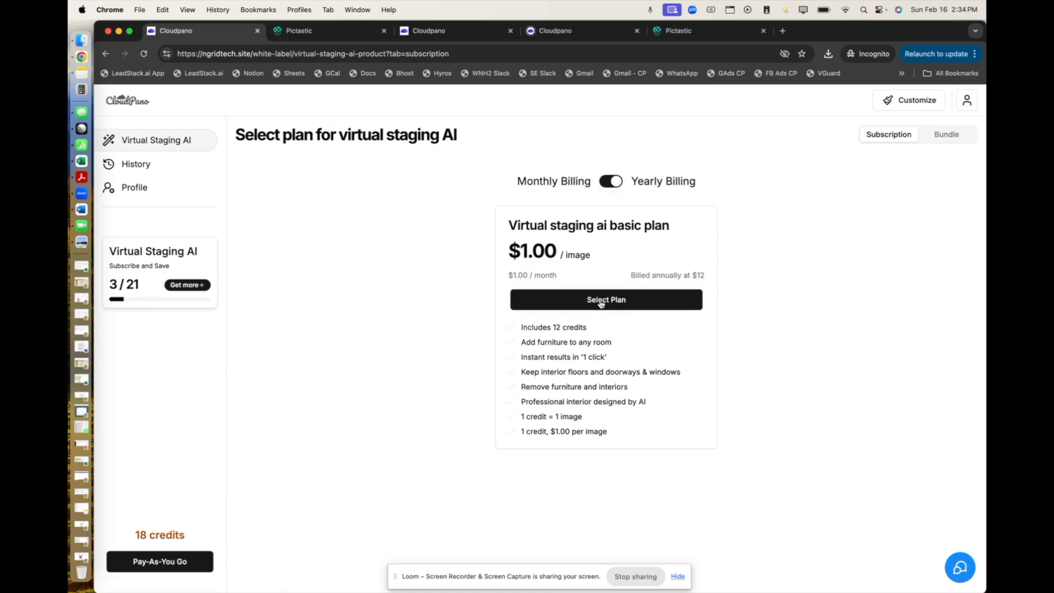
{"action": "left_click", "coordinate": [153, 566]}
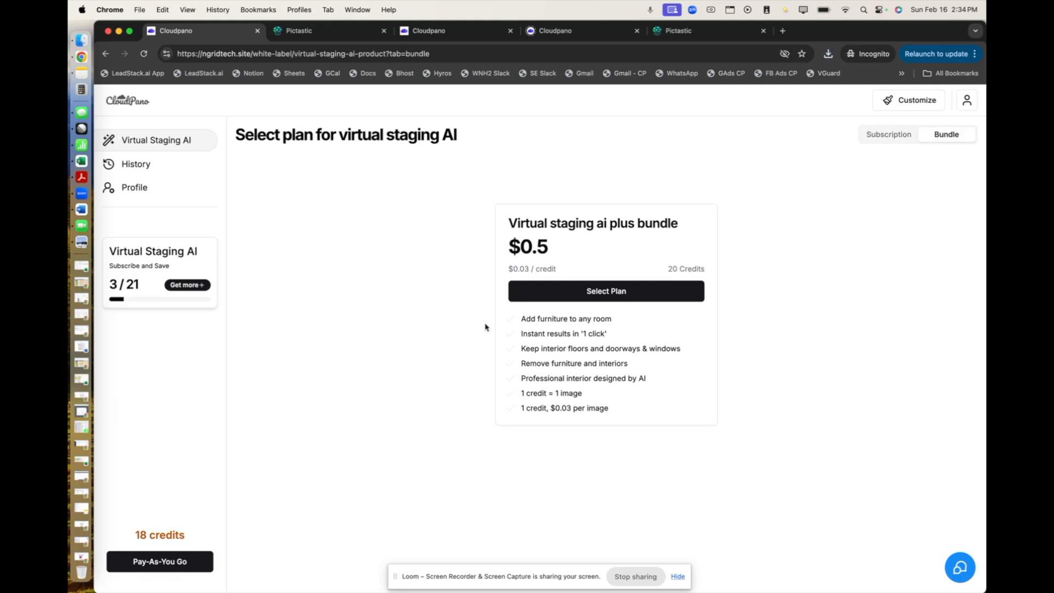
View the designed image of the Scandinavian "Example" entry in the design history.
{"action": "left_click", "coordinate": [139, 167]}
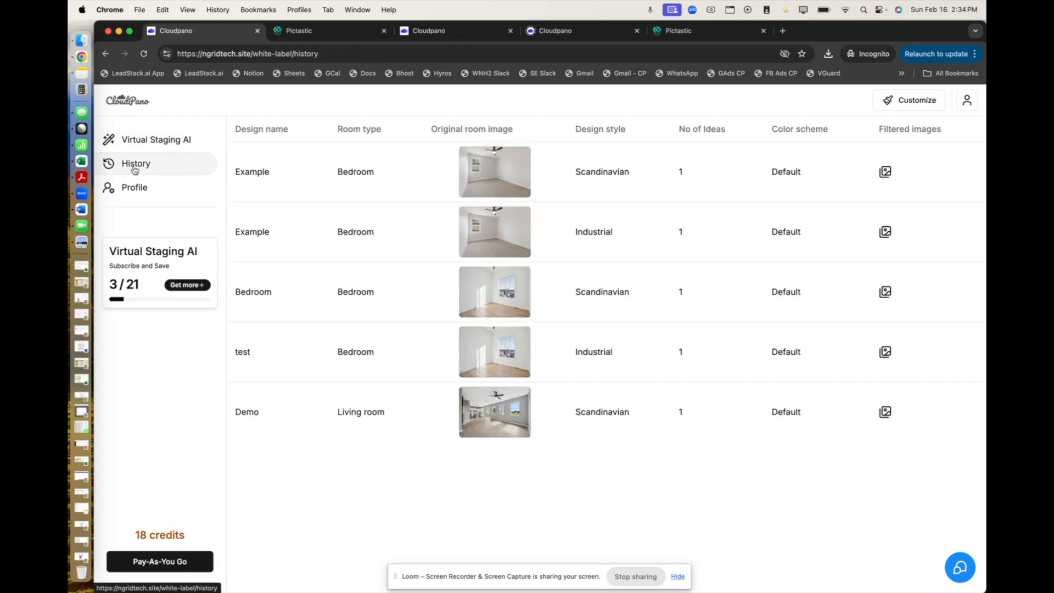
{"action": "left_click", "coordinate": [885, 172]}
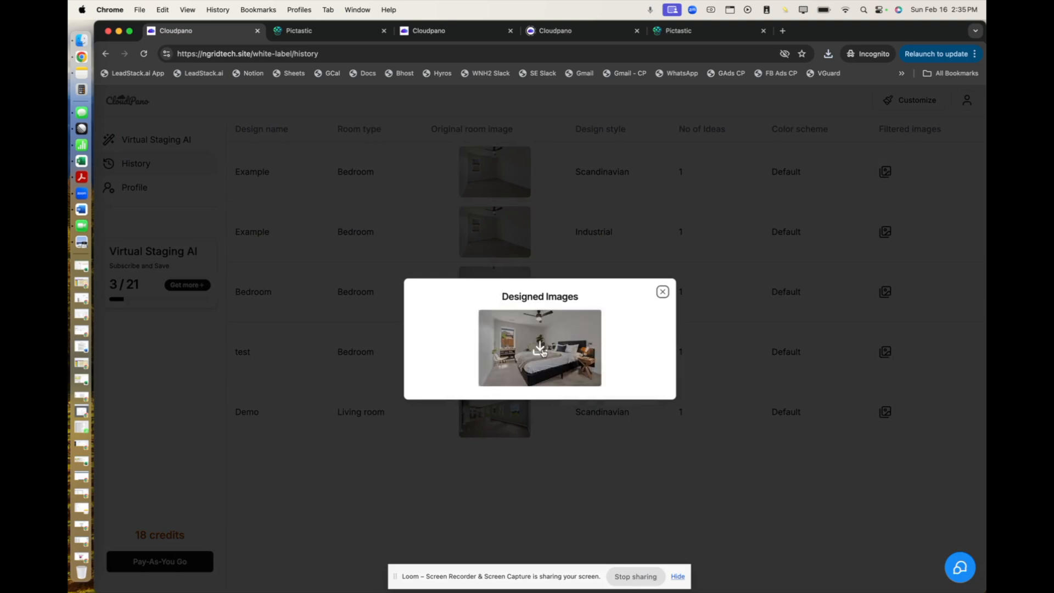
{"action": "left_click", "coordinate": [663, 292]}
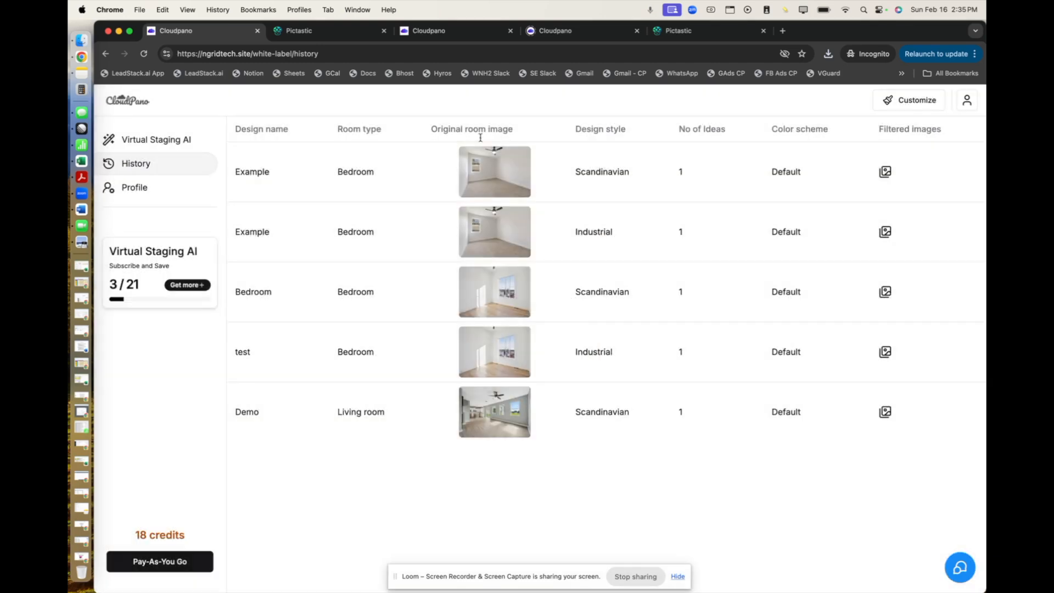
Download the original room photo of the Scandinavian "Example" entry and open the saved file for a look.
{"action": "left_click", "coordinate": [497, 174]}
{"action": "left_click", "coordinate": [845, 496]}
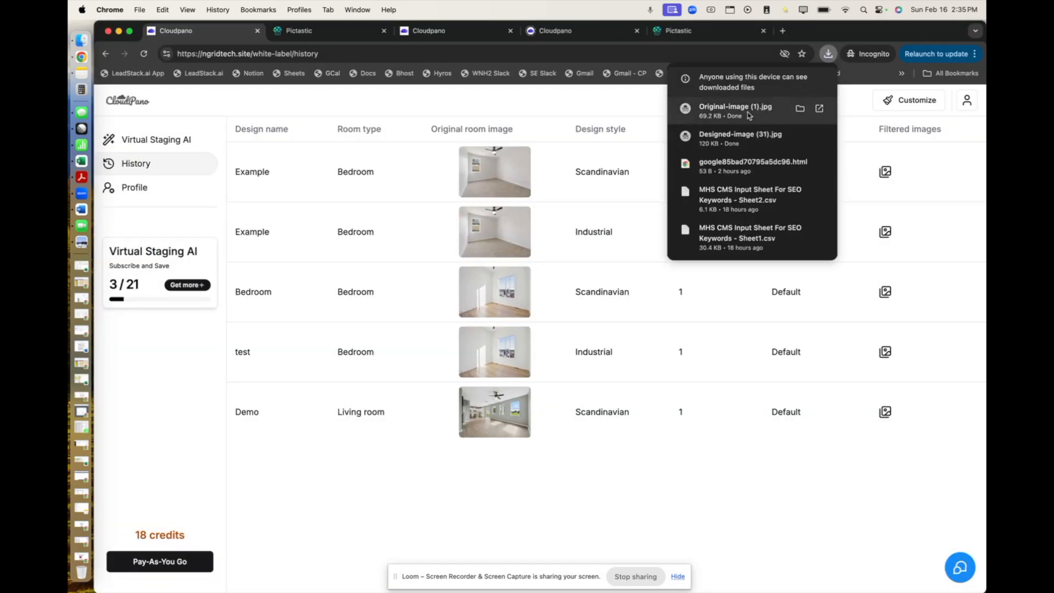
{"action": "left_click", "coordinate": [714, 105]}
{"action": "left_click_drag", "start_coordinate": [277, 46], "coordinate": [350, 110]}
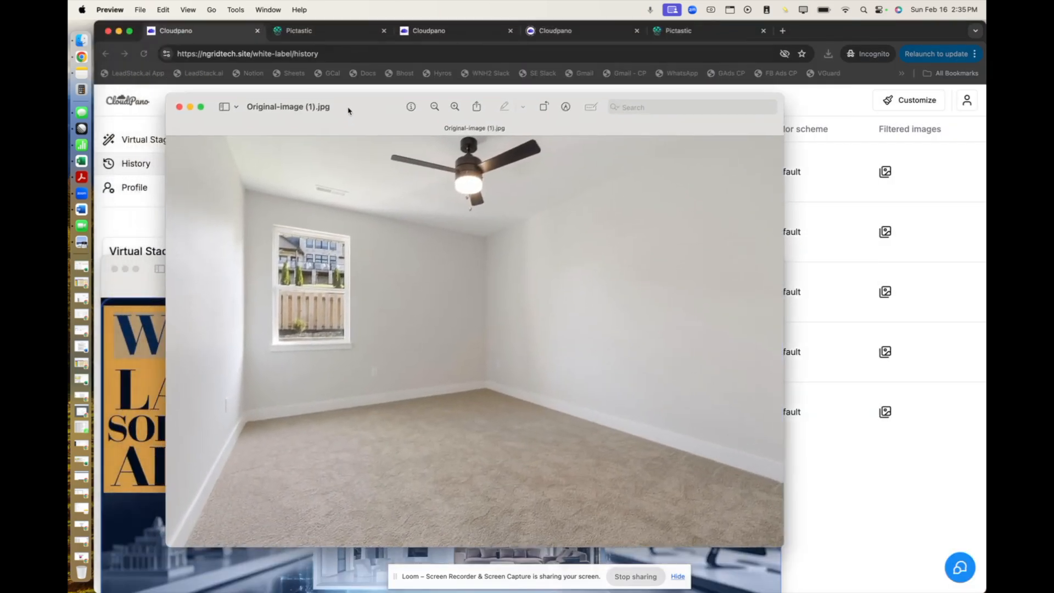
{"action": "left_click", "coordinate": [179, 107]}
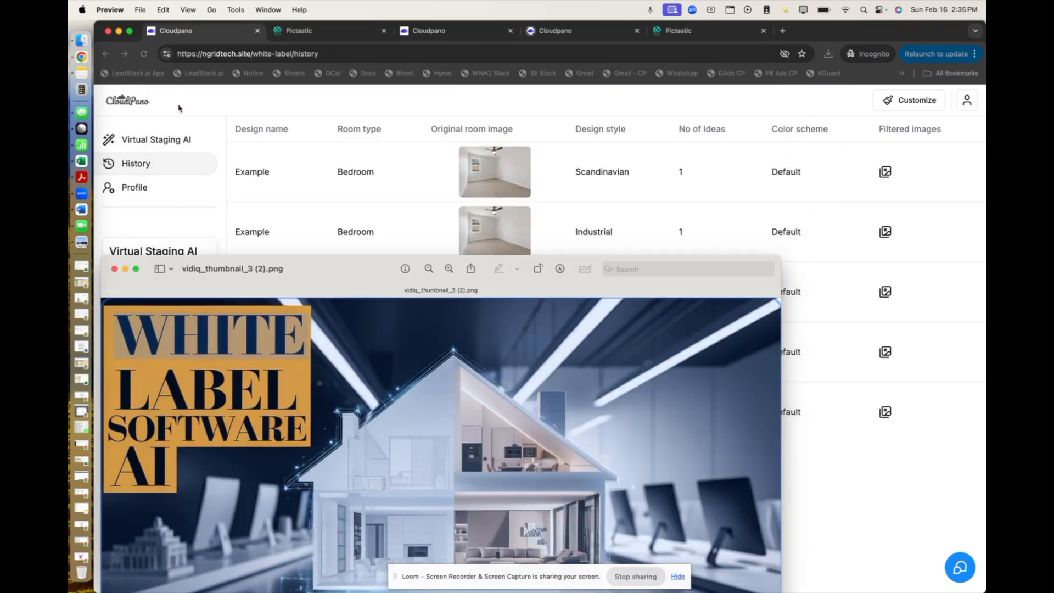
Open the downloaded Designed-image (31).jpg to view it, close it, and move the thumbnail preview window off the history list.
{"action": "left_click", "coordinate": [653, 195]}
{"action": "left_click", "coordinate": [828, 53]}
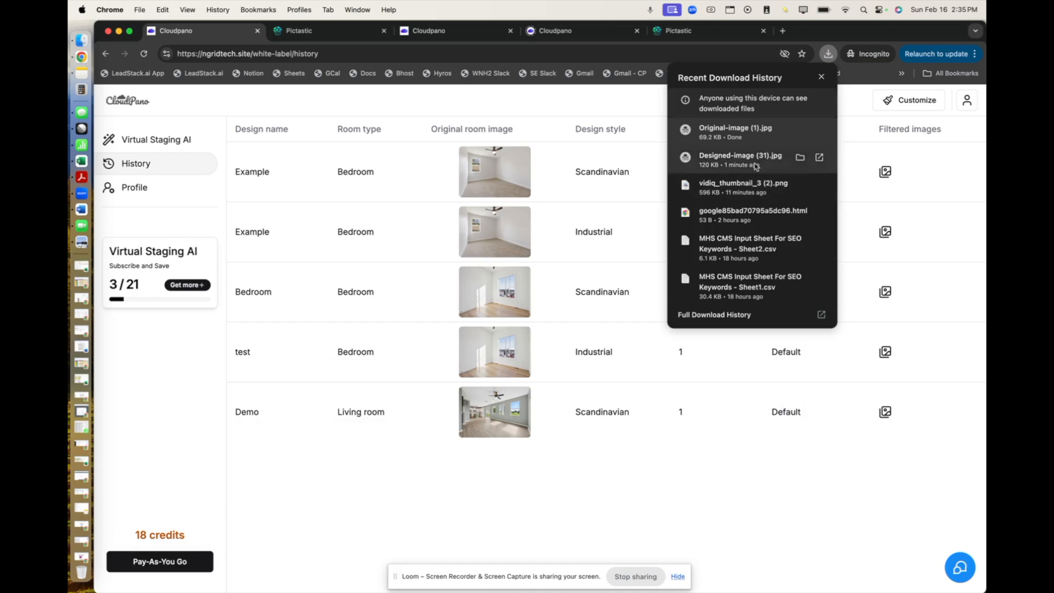
{"action": "left_click", "coordinate": [709, 156]}
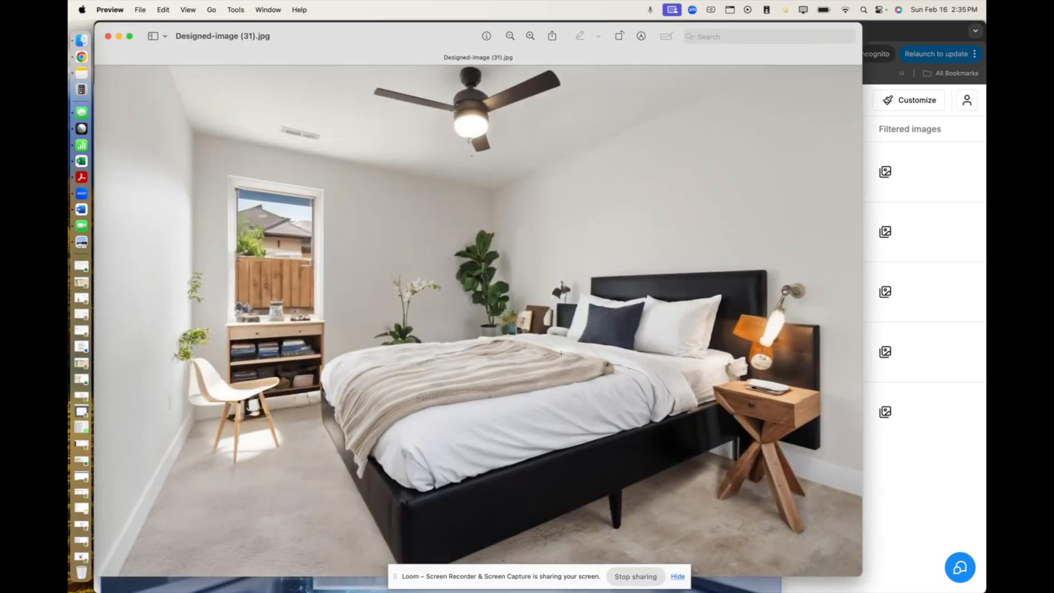
{"action": "left_click", "coordinate": [109, 37]}
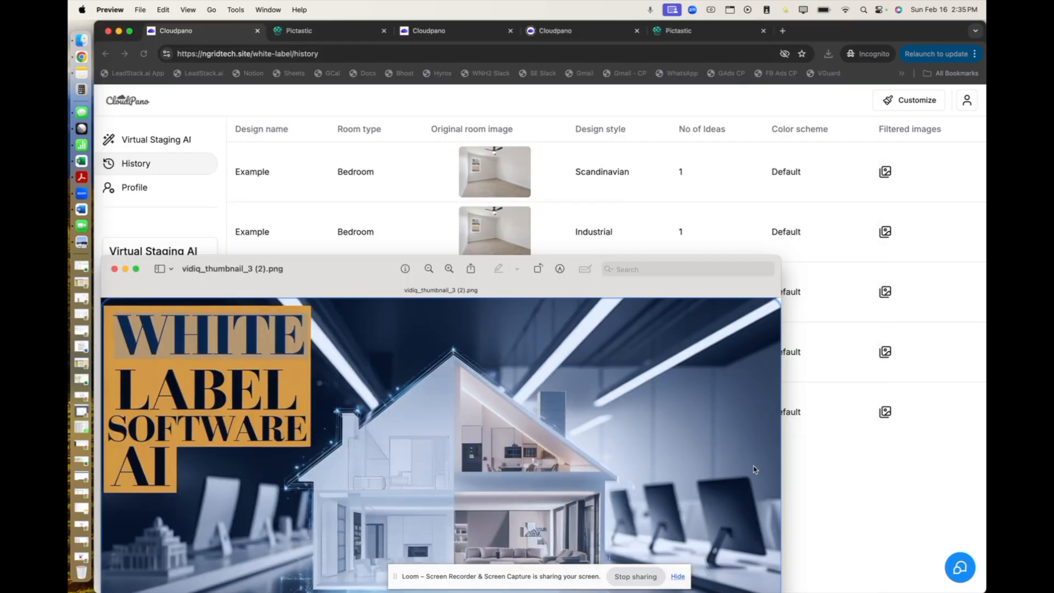
{"action": "left_click_drag", "start_coordinate": [355, 274], "coordinate": [453, 529]}
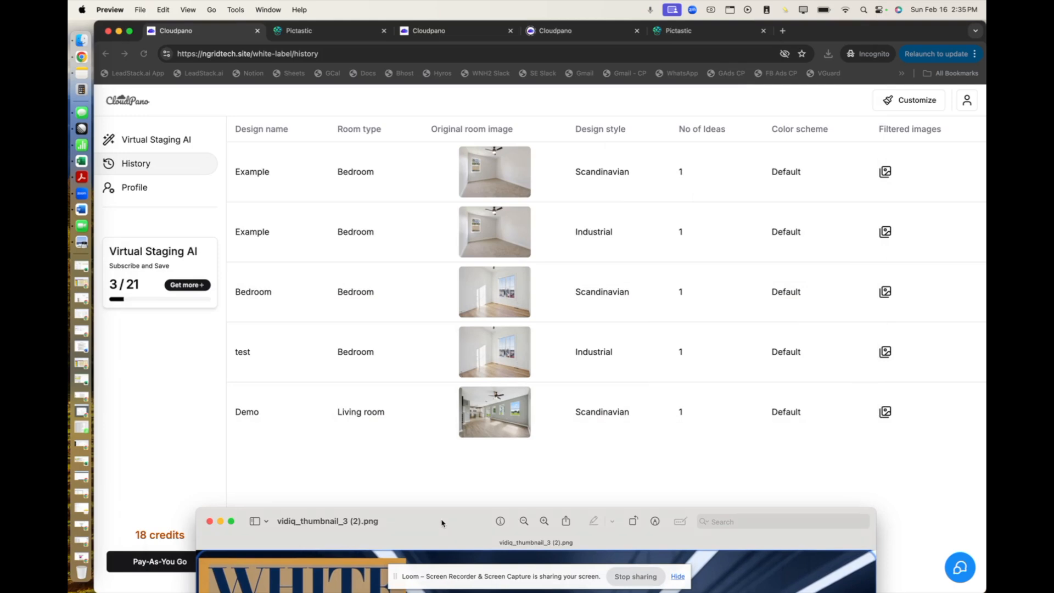
Bring the browser forward and view the white-label site's branded login page, including its email and password fields.
{"action": "left_click", "coordinate": [173, 328]}
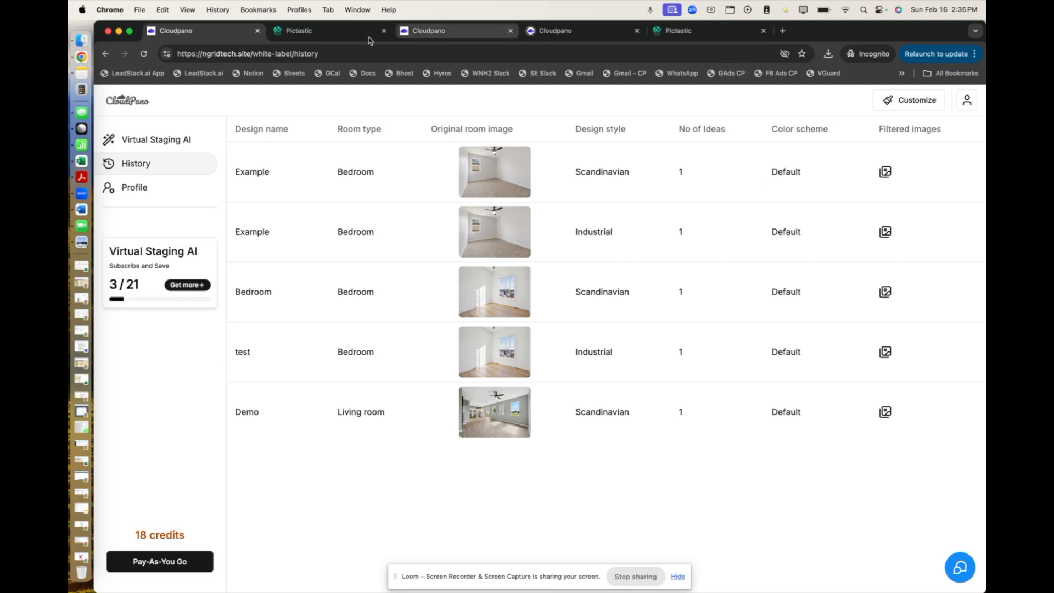
{"action": "left_click", "coordinate": [550, 32]}
{"action": "left_click", "coordinate": [424, 33]}
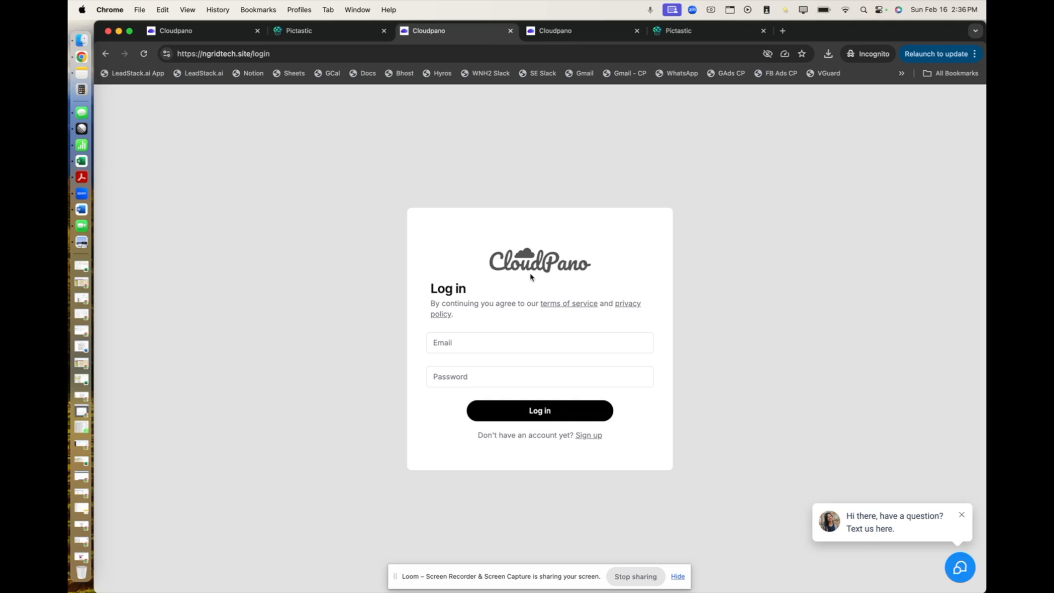
{"action": "left_click", "coordinate": [503, 341]}
{"action": "left_click", "coordinate": [494, 318]}
Switch to the Pictastic white-label admin, review its user list and the form for adding a user, and close the form.
{"action": "left_click", "coordinate": [673, 31]}
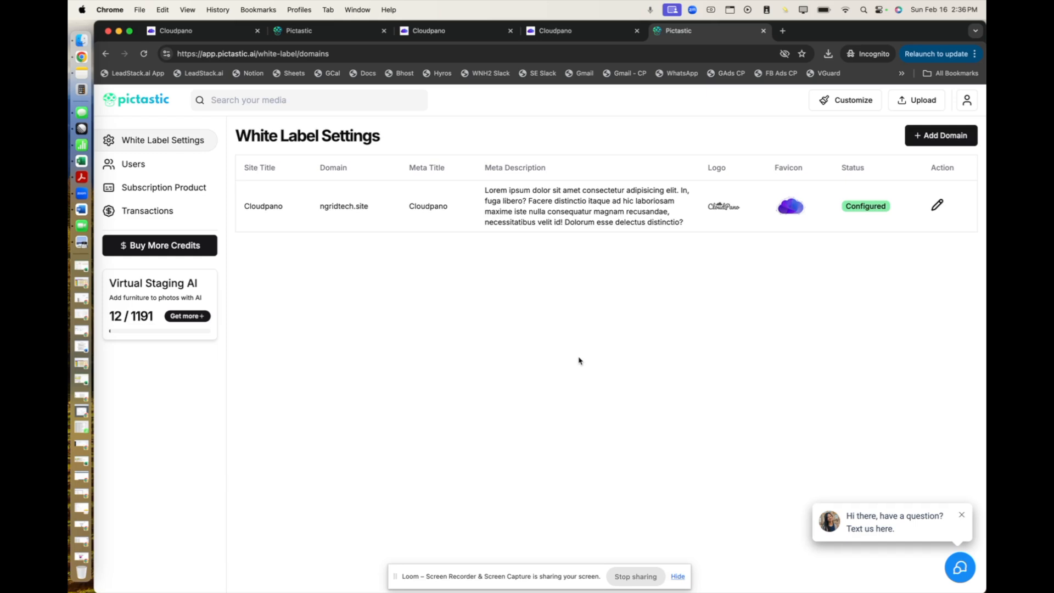
{"action": "left_click", "coordinate": [154, 175]}
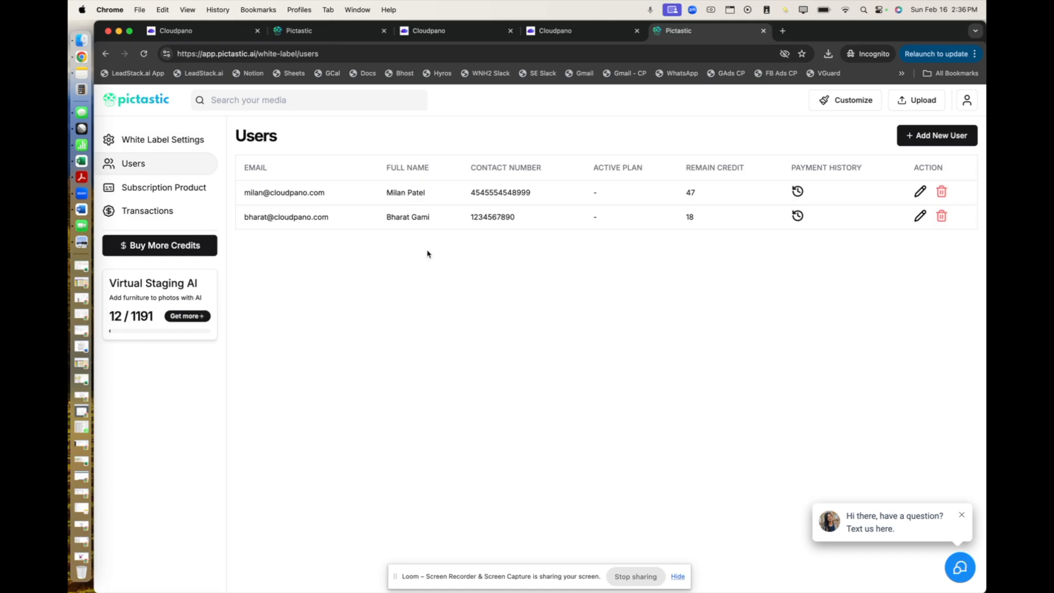
{"action": "left_click", "coordinate": [926, 140]}
{"action": "left_click", "coordinate": [955, 138]}
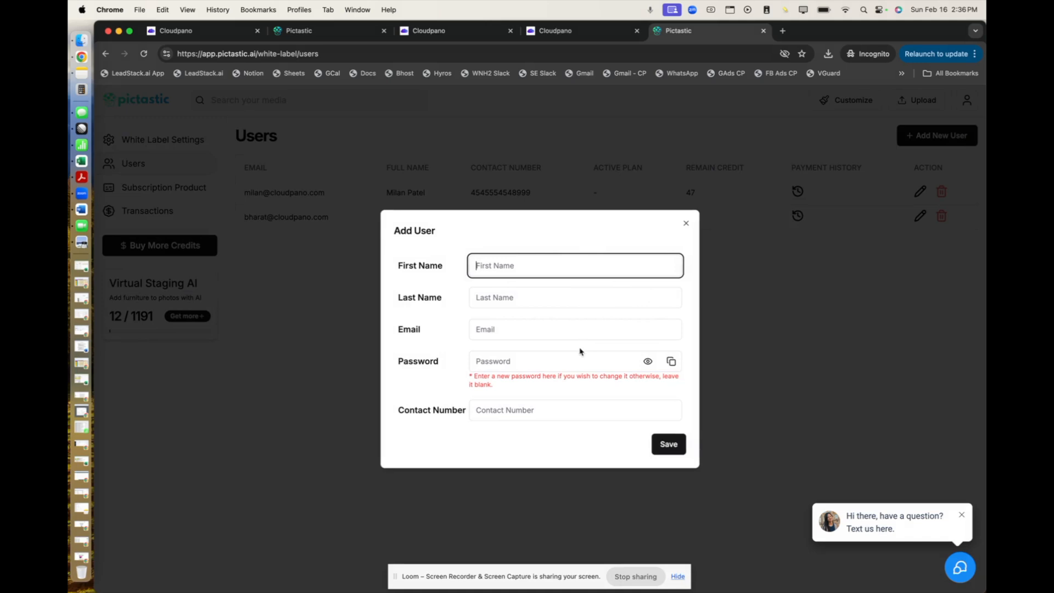
{"action": "left_click", "coordinate": [686, 226]}
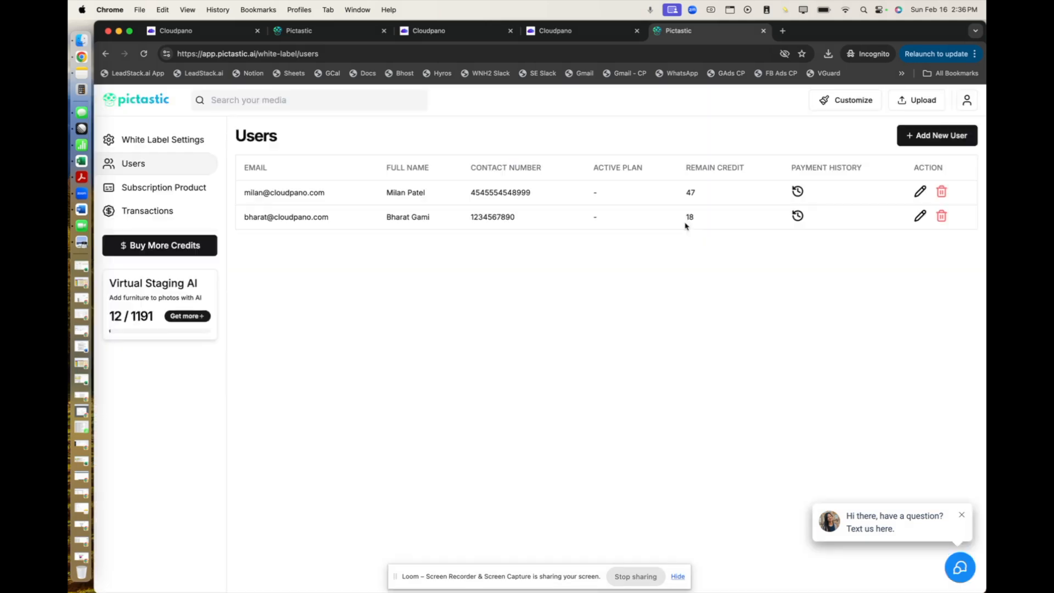
Open the ngridtech.site domain's details in the white-label settings and change the site title to Ricks Media.
{"action": "left_click", "coordinate": [147, 144]}
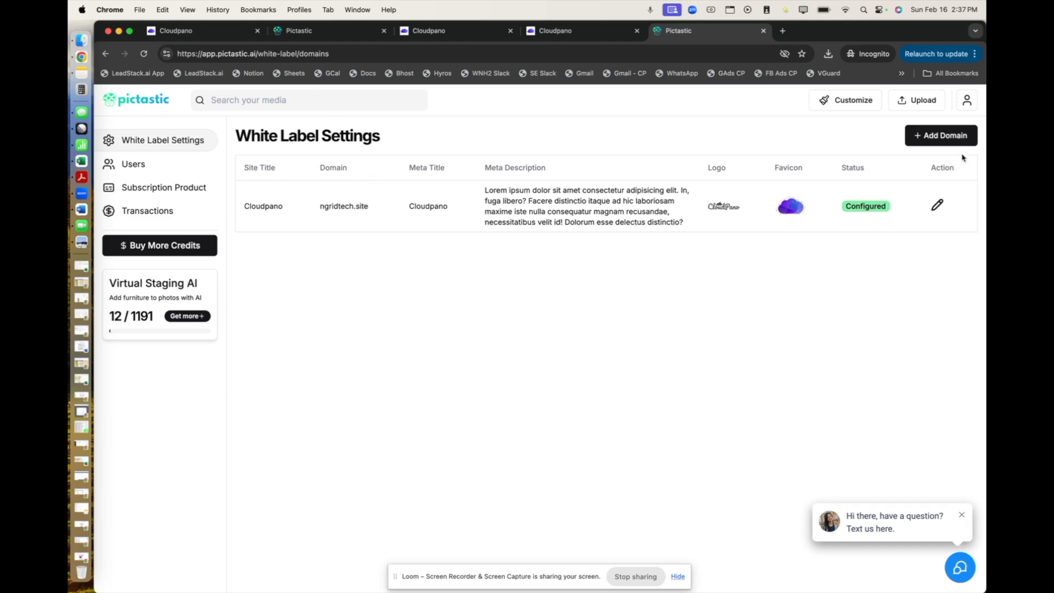
{"action": "left_click", "coordinate": [937, 205]}
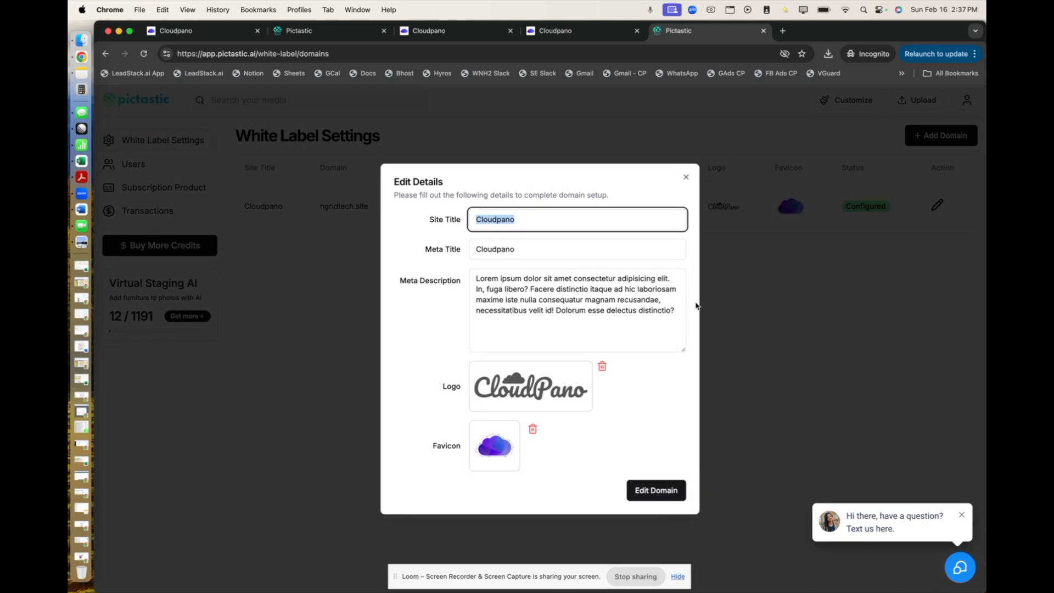
{"action": "left_click", "coordinate": [510, 219]}
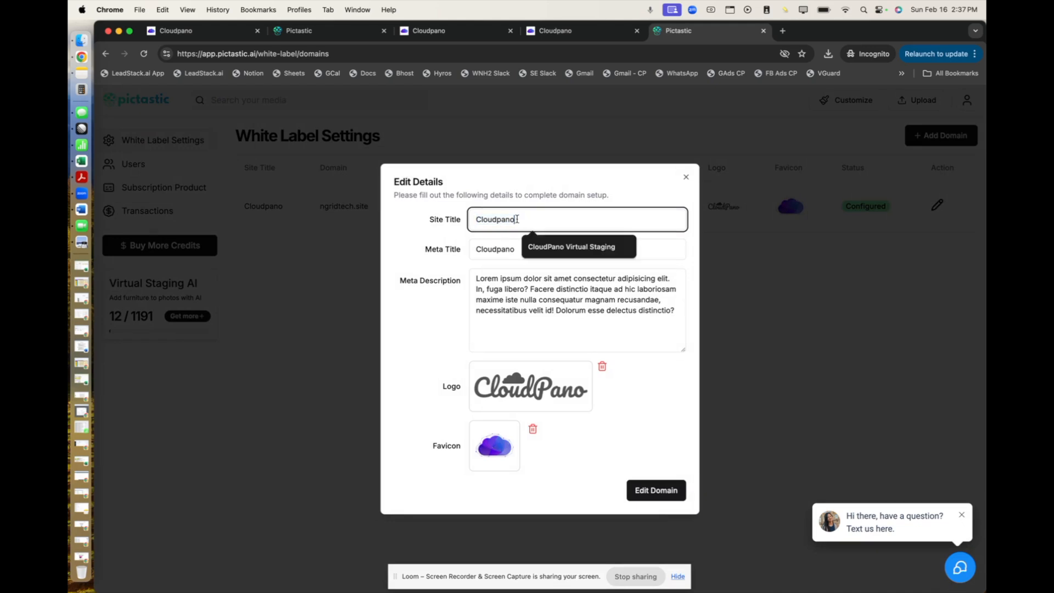
{"action": "double_click", "coordinate": [497, 218]}
{"action": "type", "text": "Rick Photo"}
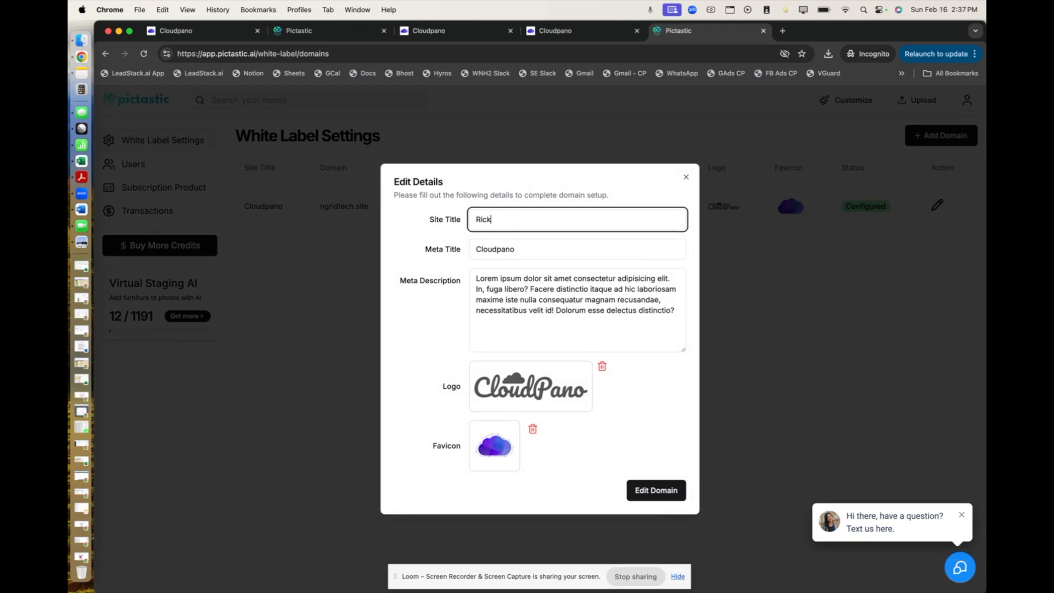
{"action": "key", "text": "BackSpace"}
{"action": "key", "text": "BackSpace"}
{"action": "key", "text": "BackSpace"}
{"action": "key", "text": "BackSpace"}
{"action": "key", "text": "BackSpace"}
{"action": "key", "text": "BackSpace"}
{"action": "type", "text": "s Medai"}
{"action": "key", "text": "BackSpace"}
{"action": "key", "text": "BackSpace"}
{"action": "type", "text": "ia"}
Look over the domain's meta description and meta title, and close the domain details without saving.
{"action": "double_click", "coordinate": [511, 279]}
{"action": "double_click", "coordinate": [512, 300]}
{"action": "double_click", "coordinate": [507, 249]}
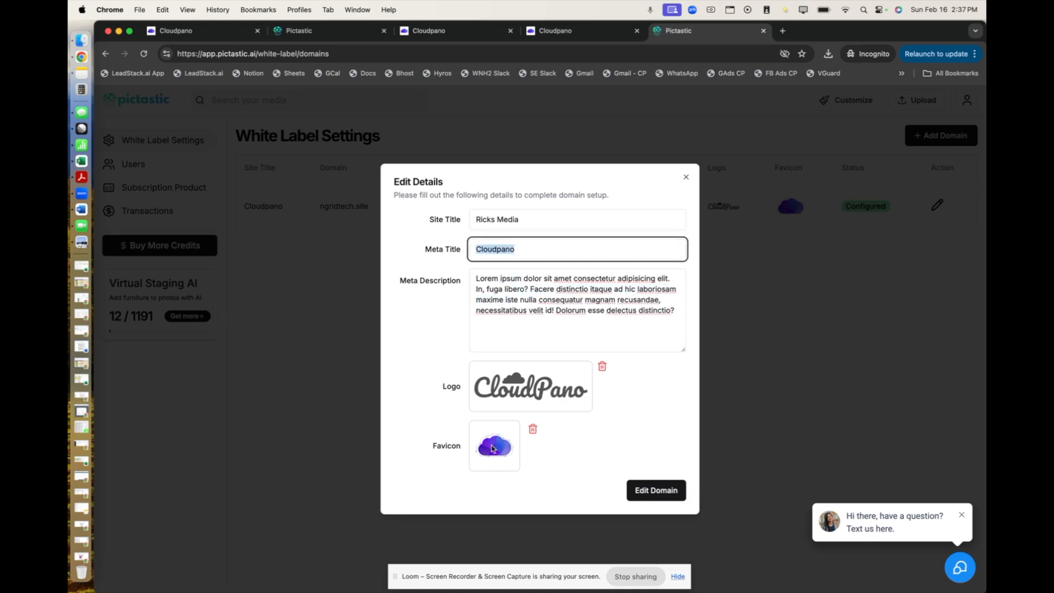
{"action": "left_click", "coordinate": [708, 219]}
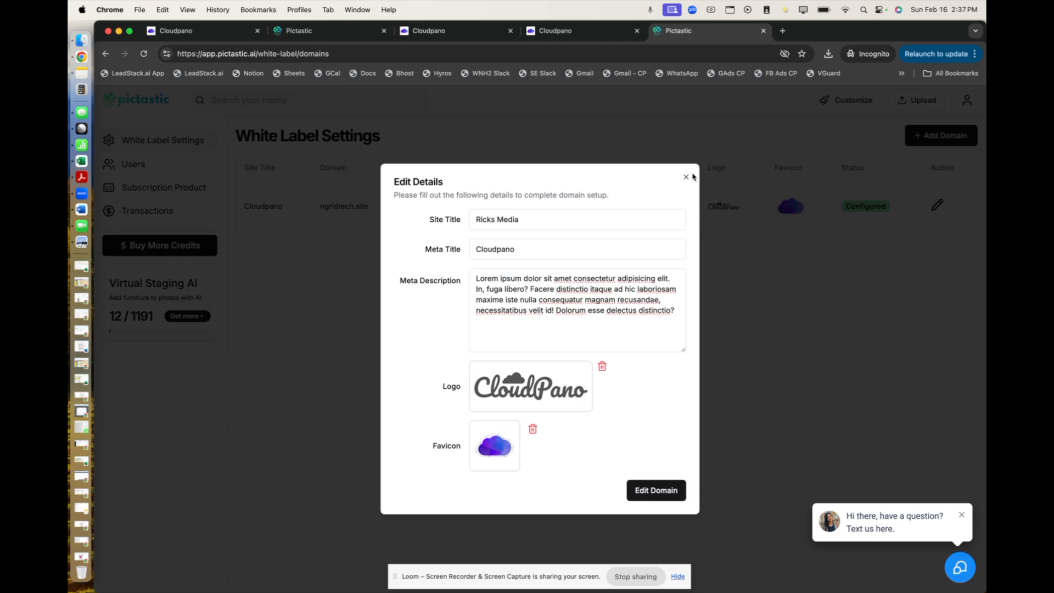
{"action": "left_click", "coordinate": [685, 177]}
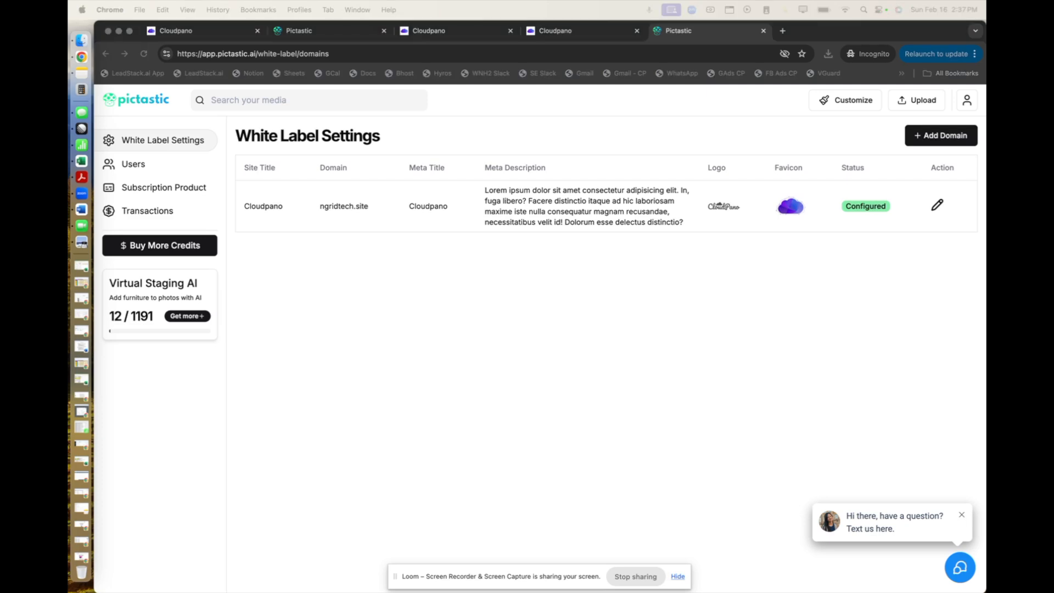
Switch to the WLU Presentation in Google Slides and review the slides on adding a domain, its status, and configuring its DNS.
{"action": "left_click_drag", "start_coordinate": [68, 146], "coordinate": [258, 146]}
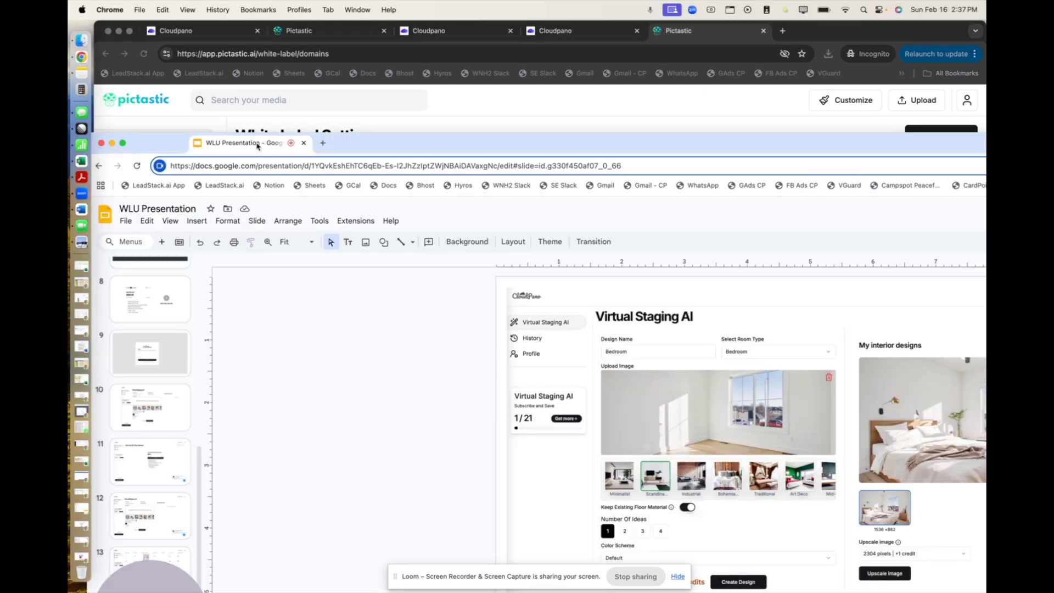
{"action": "double_click", "coordinate": [378, 149]}
{"action": "scroll", "coordinate": [169, 373], "scroll_direction": "up", "scroll_amount": 4}
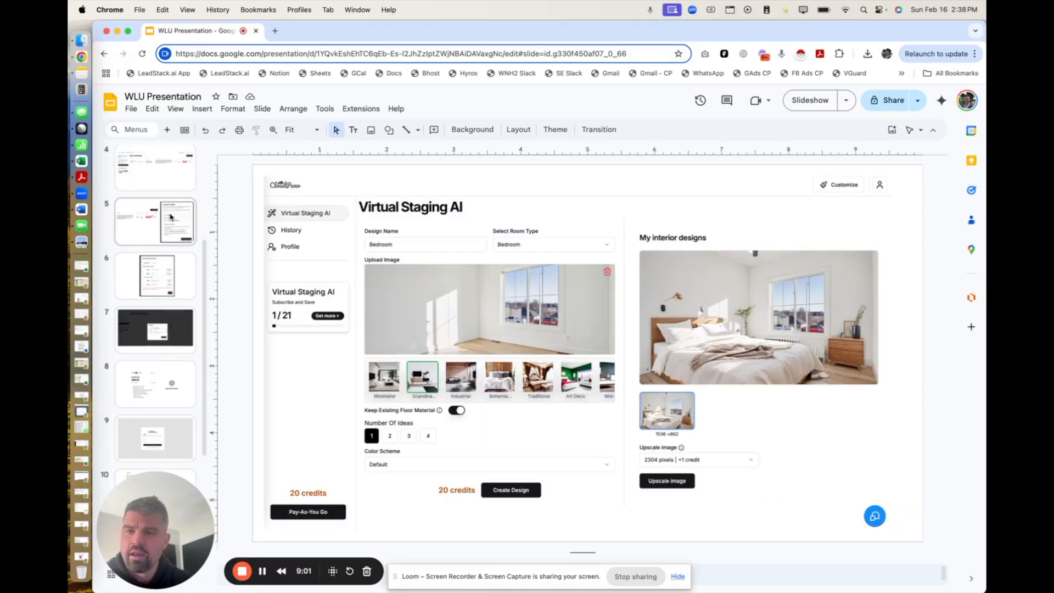
{"action": "left_click", "coordinate": [177, 175]}
{"action": "scroll", "coordinate": [170, 231], "scroll_direction": "up", "scroll_amount": 3}
{"action": "left_click", "coordinate": [163, 248]}
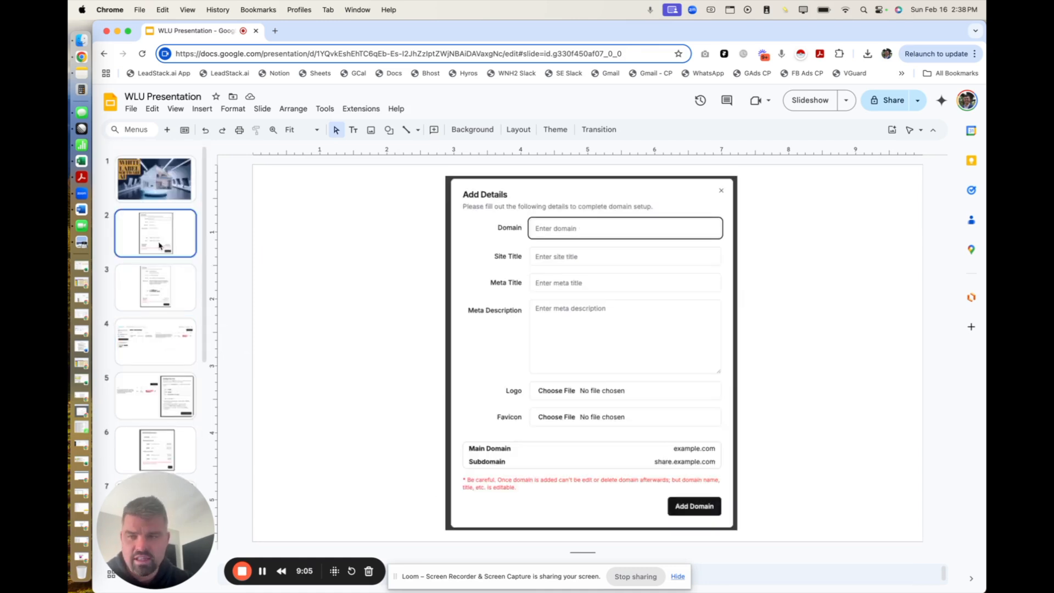
{"action": "left_click", "coordinate": [176, 303]}
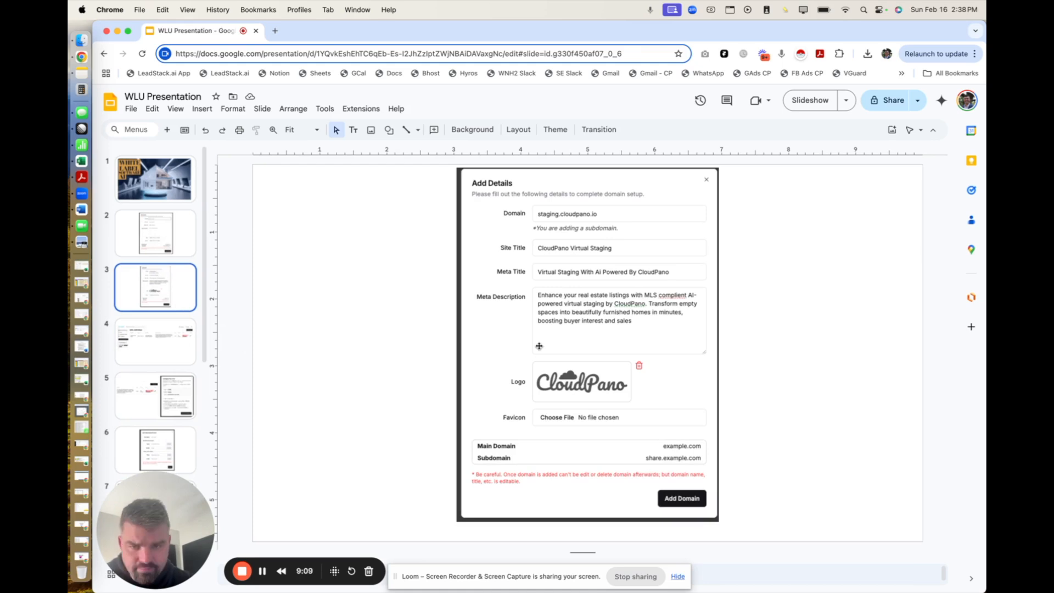
{"action": "left_click", "coordinate": [184, 353]}
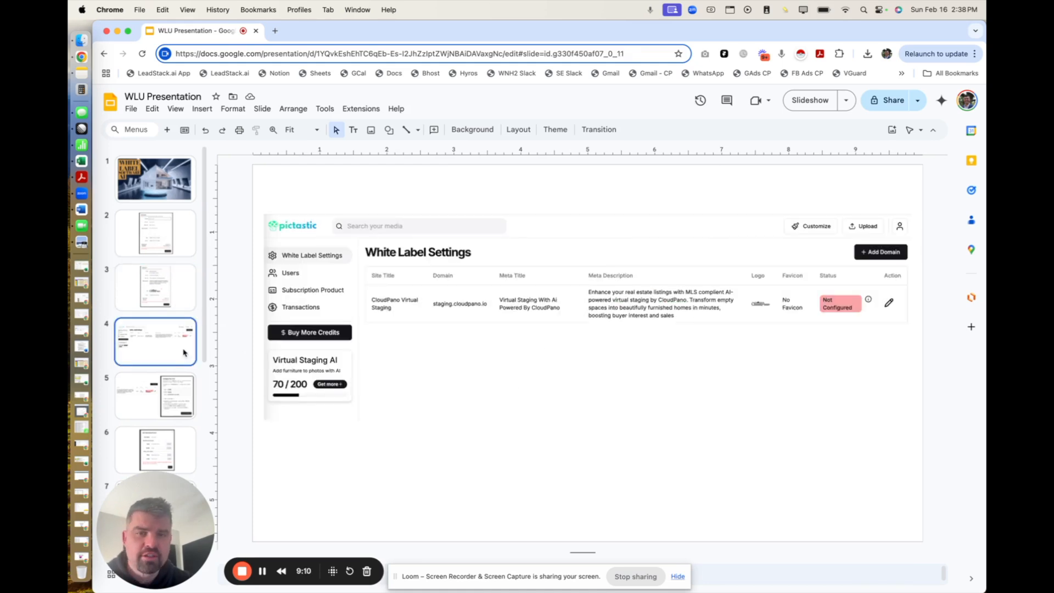
{"action": "left_click", "coordinate": [169, 405]}
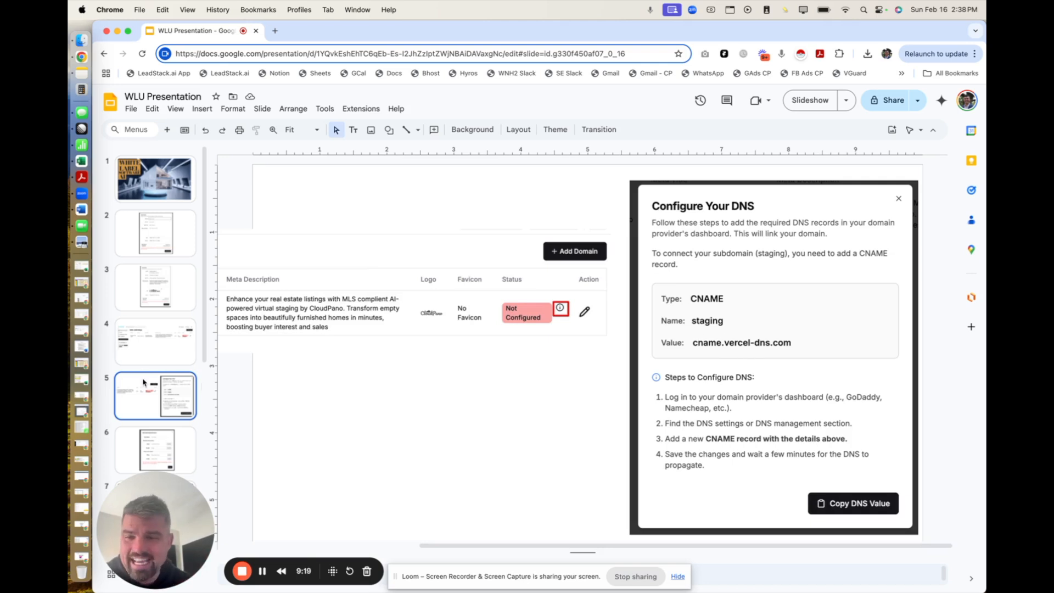
{"action": "scroll", "coordinate": [161, 431], "scroll_direction": "down", "scroll_amount": 2}
{"action": "left_click", "coordinate": [160, 432]}
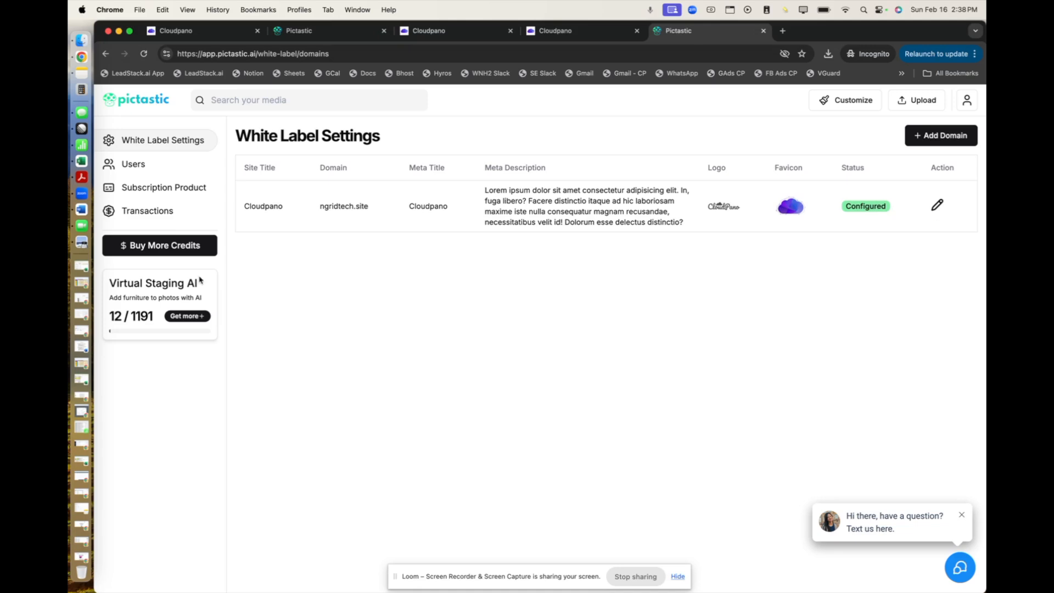
Return to the Pictastic admin and start a new subscription product with the plan name Pro Super.
{"action": "left_click", "coordinate": [180, 189]}
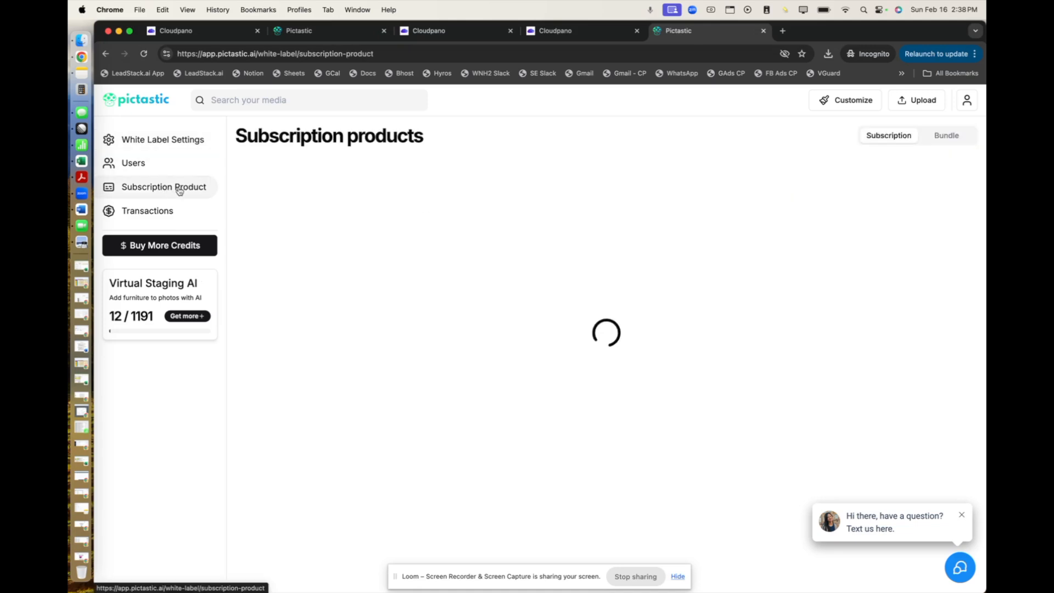
{"action": "left_click", "coordinate": [947, 136]}
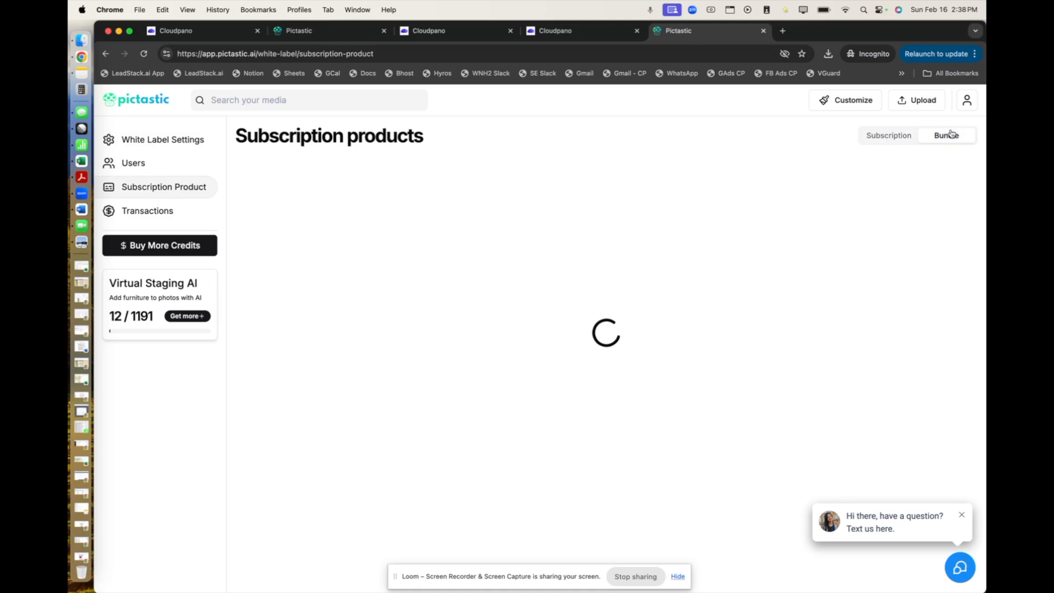
{"action": "left_click", "coordinate": [897, 139]}
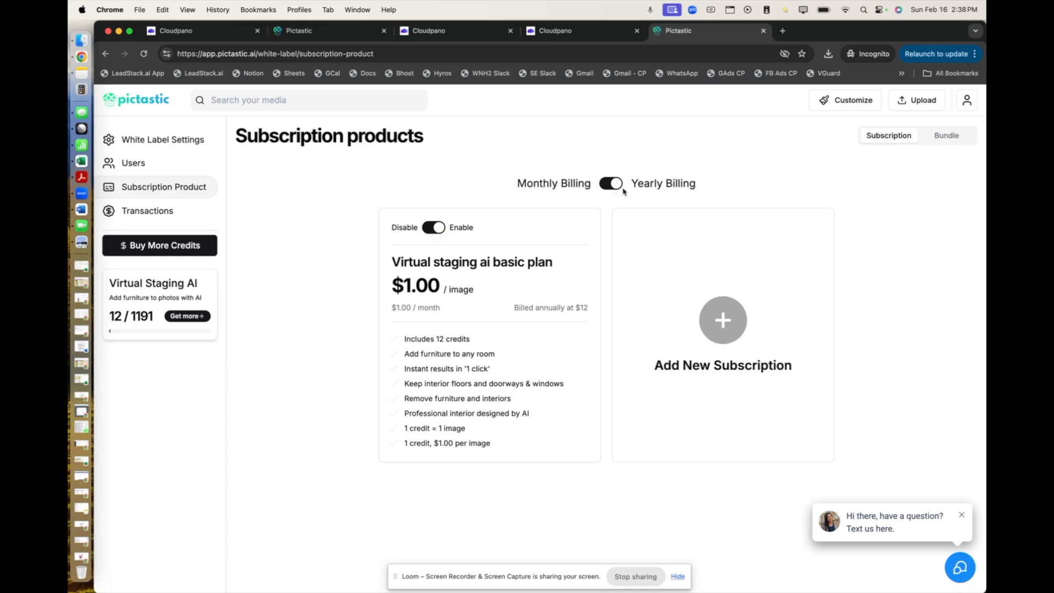
{"action": "left_click", "coordinate": [717, 332]}
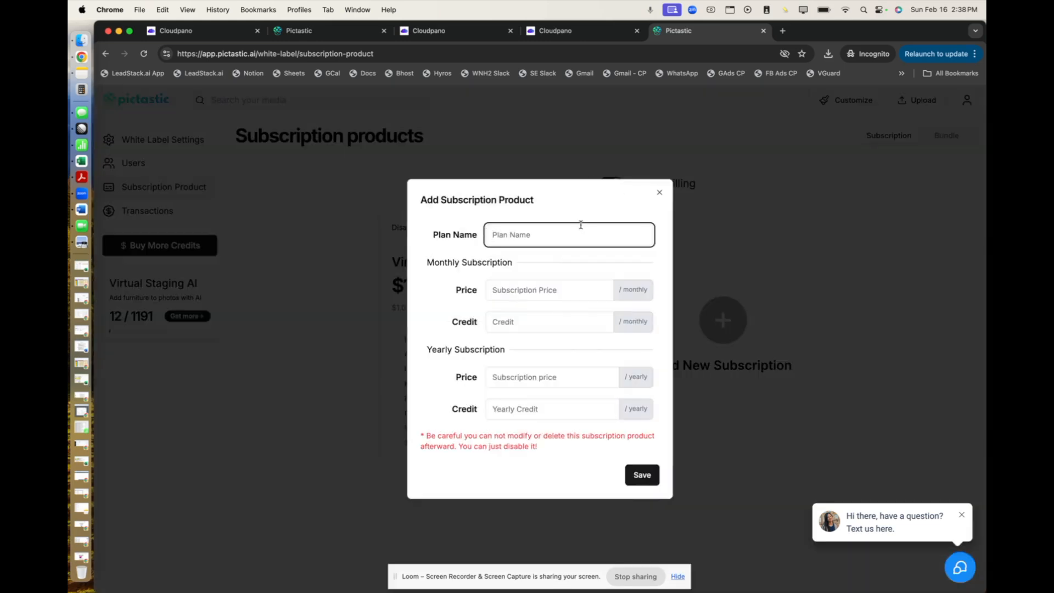
{"action": "type", "text": "Pro Plan"}
{"action": "key", "text": "BackSpace"}
{"action": "key", "text": "BackSpace"}
{"action": "key", "text": "BackSpace"}
{"action": "key", "text": "BackSpace"}
{"action": "type", "text": "Super"}
Set the Pro Super plan's monthly subscription to a price of 99 and 350 credits.
{"action": "left_click", "coordinate": [564, 284]}
{"action": "type", "text": "99"}
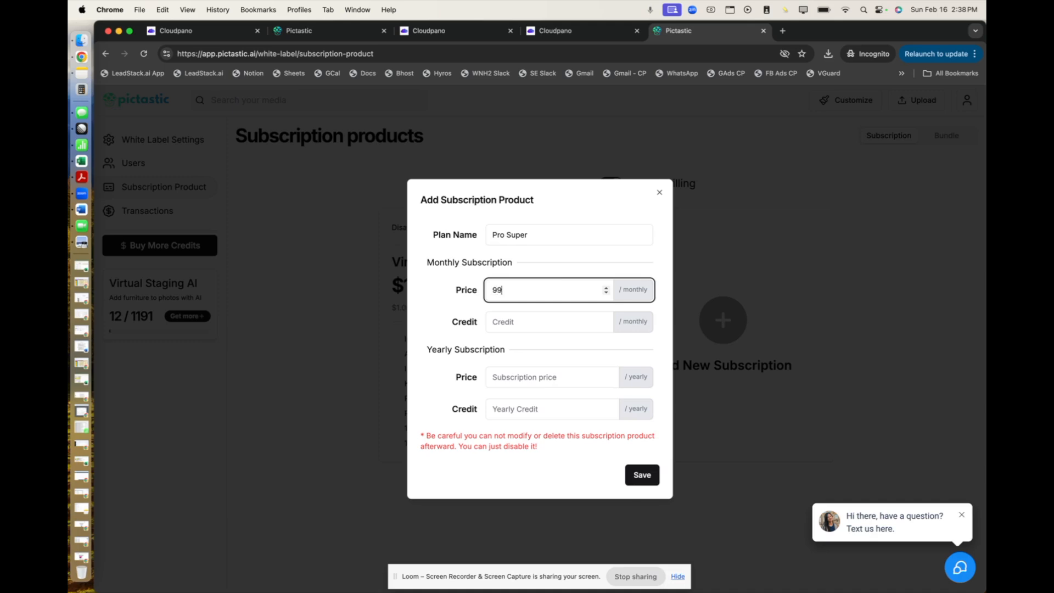
{"action": "left_click", "coordinate": [535, 320]}
{"action": "type", "text": "500"}
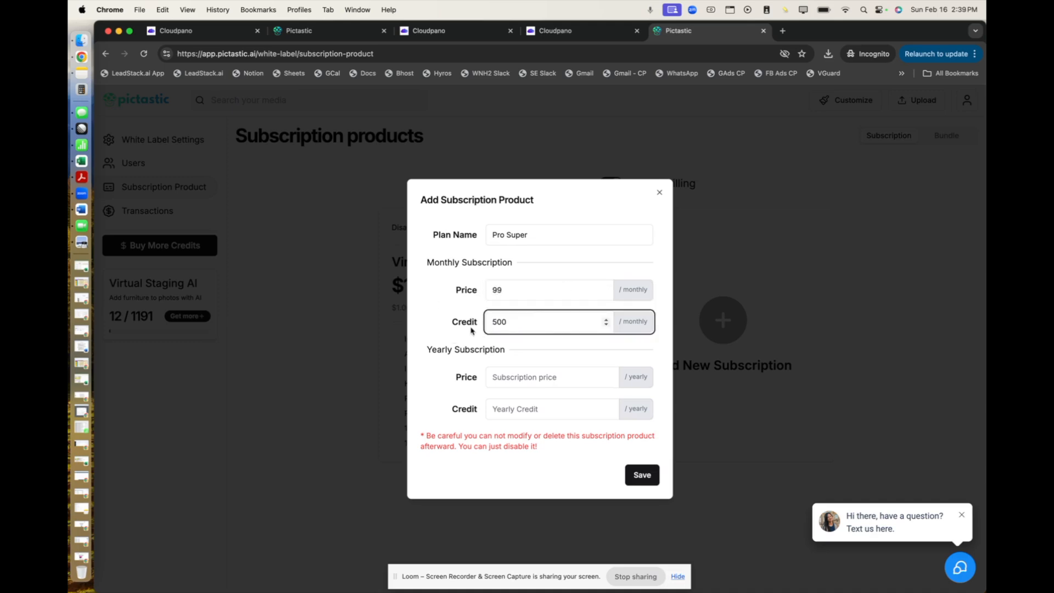
{"action": "double_click", "coordinate": [494, 322]}
{"action": "type", "text": "120"}
{"action": "key", "text": "BackSpace"}
{"action": "key", "text": "BackSpace"}
{"action": "key", "text": "BackSpace"}
{"action": "type", "text": "350"}
{"action": "left_click", "coordinate": [445, 314]}
Set the yearly subscription to a price of 1100 and 900 credits, and save the new plan.
{"action": "left_click", "coordinate": [505, 377]}
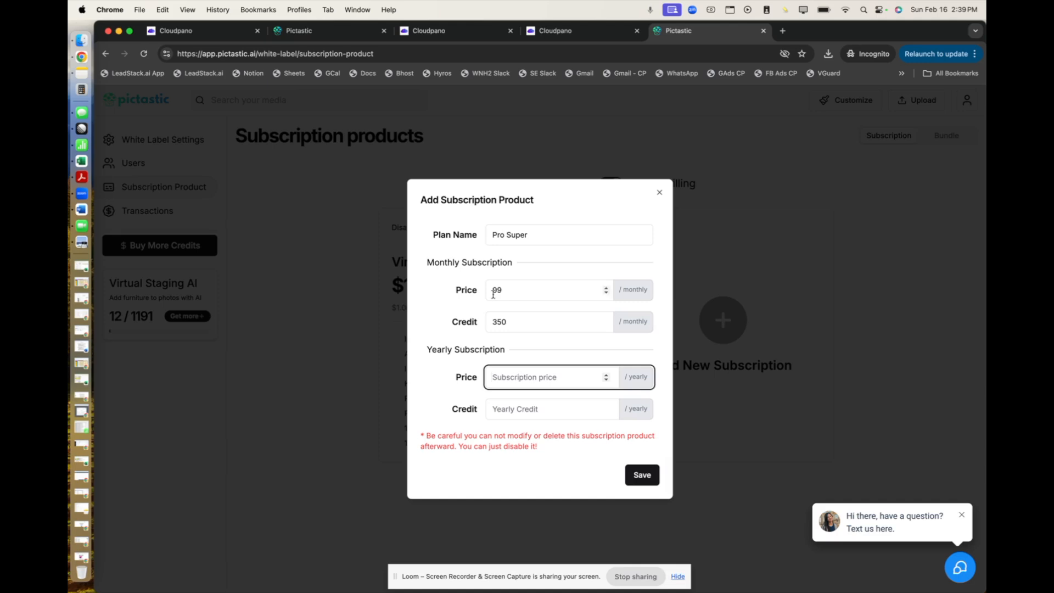
{"action": "type", "text": "1100"}
{"action": "left_click", "coordinate": [540, 413]}
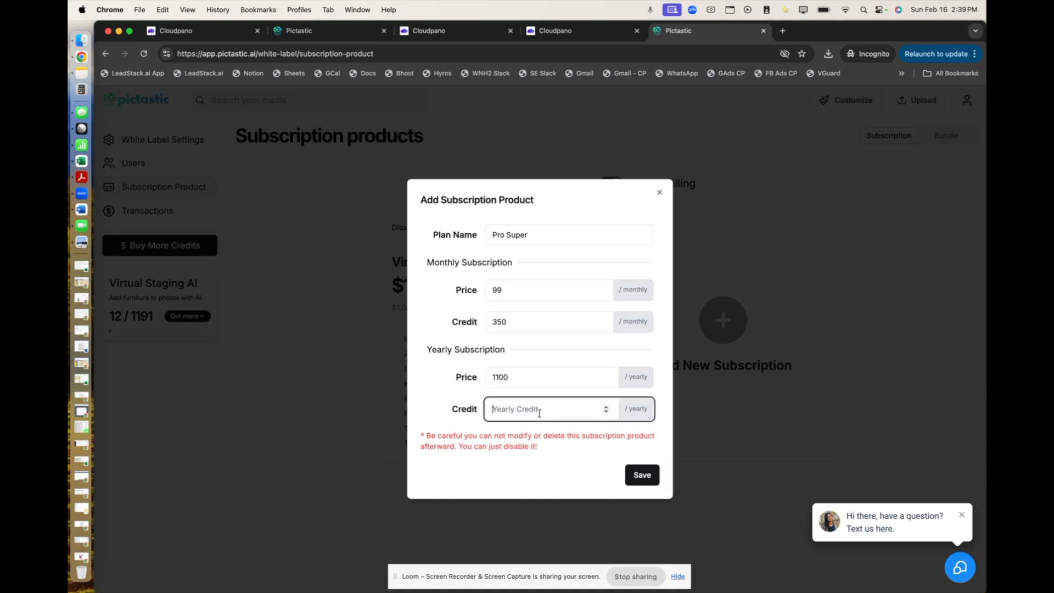
{"action": "type", "text": "900"}
{"action": "left_click", "coordinate": [565, 487]}
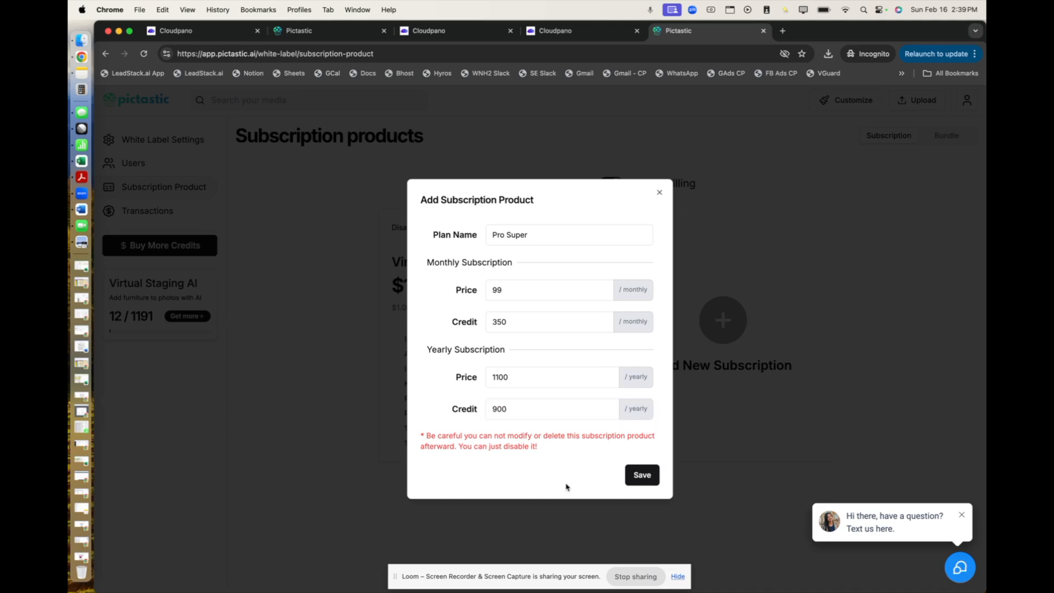
{"action": "left_click", "coordinate": [652, 481]}
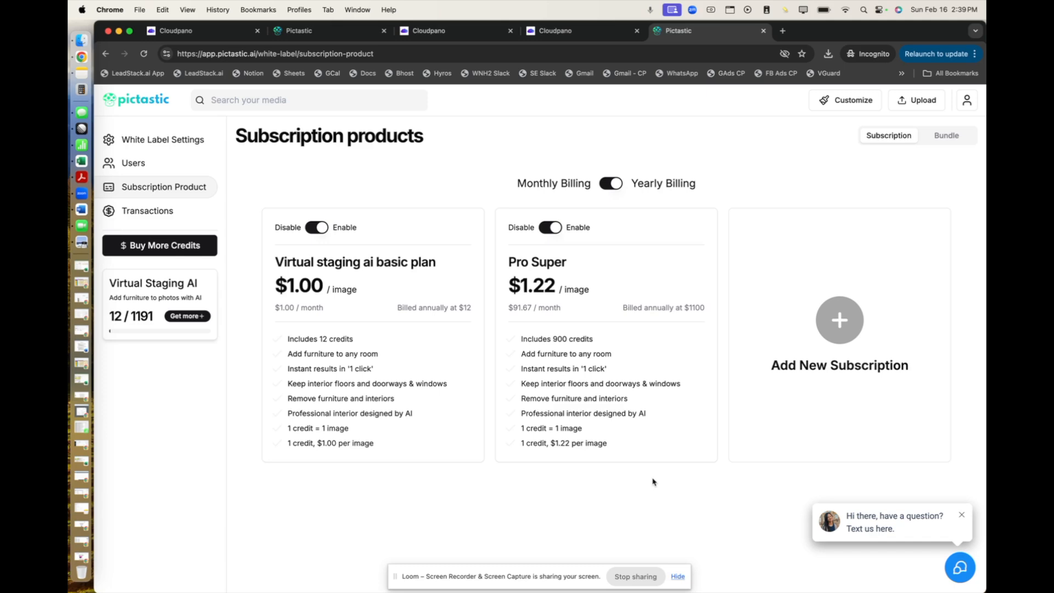
Add a new credit bundle named 50 Package with 50 credits and a price of 98.
{"action": "left_click", "coordinate": [933, 136]}
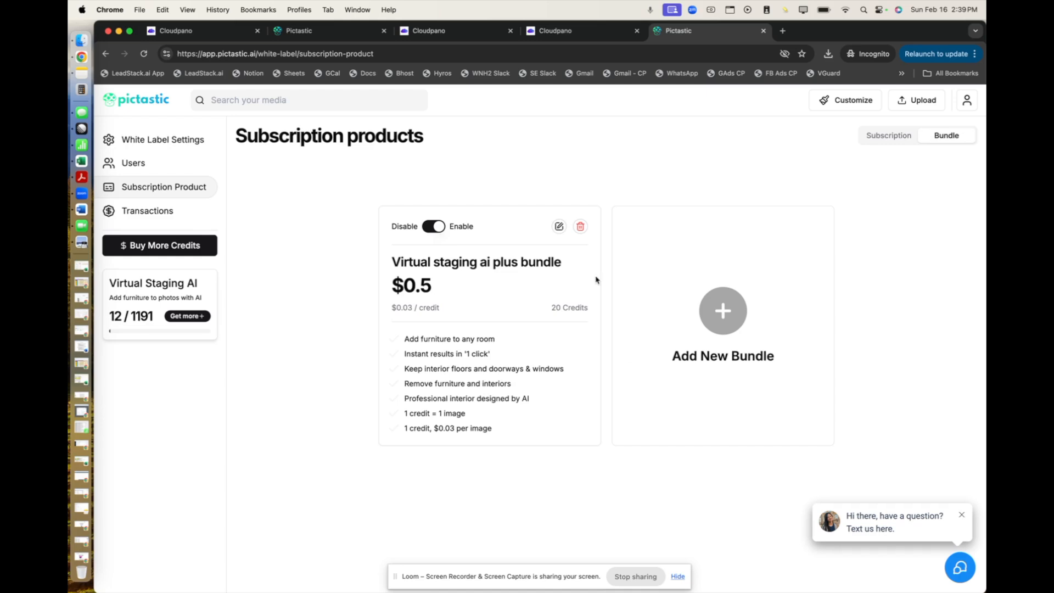
{"action": "left_click", "coordinate": [721, 326]}
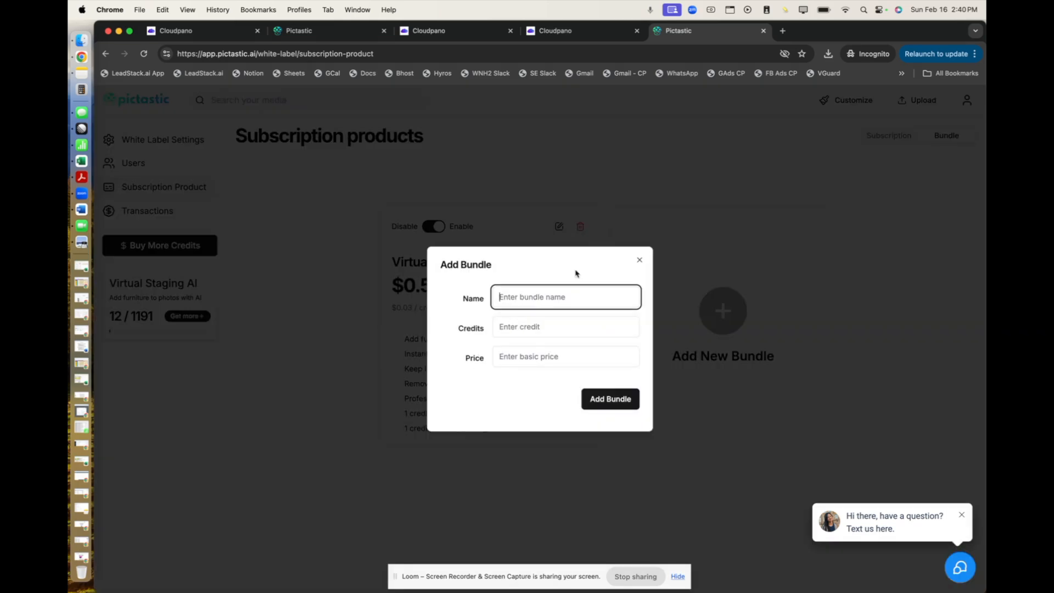
{"action": "type", "text": "50 Package"}
{"action": "left_click", "coordinate": [535, 330]}
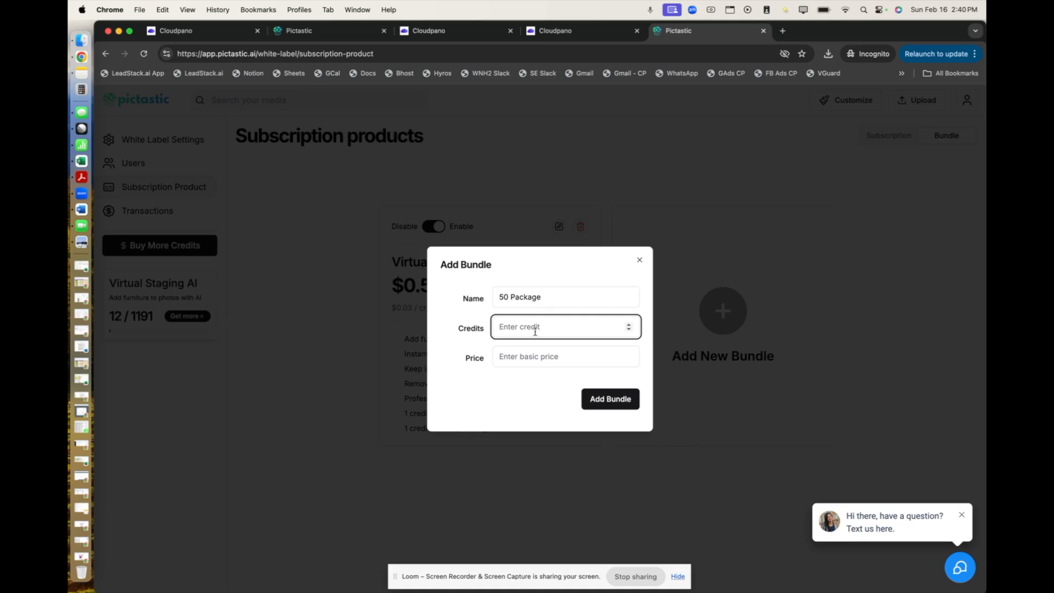
{"action": "type", "text": "98"}
{"action": "left_click", "coordinate": [517, 356]}
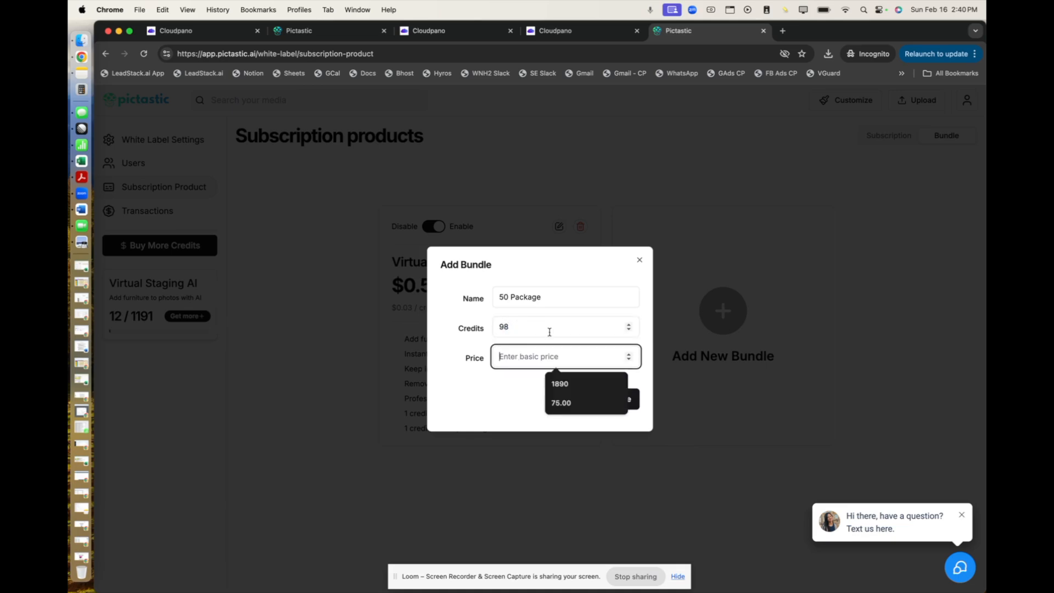
{"action": "type", "text": "98"}
{"action": "double_click", "coordinate": [504, 326]}
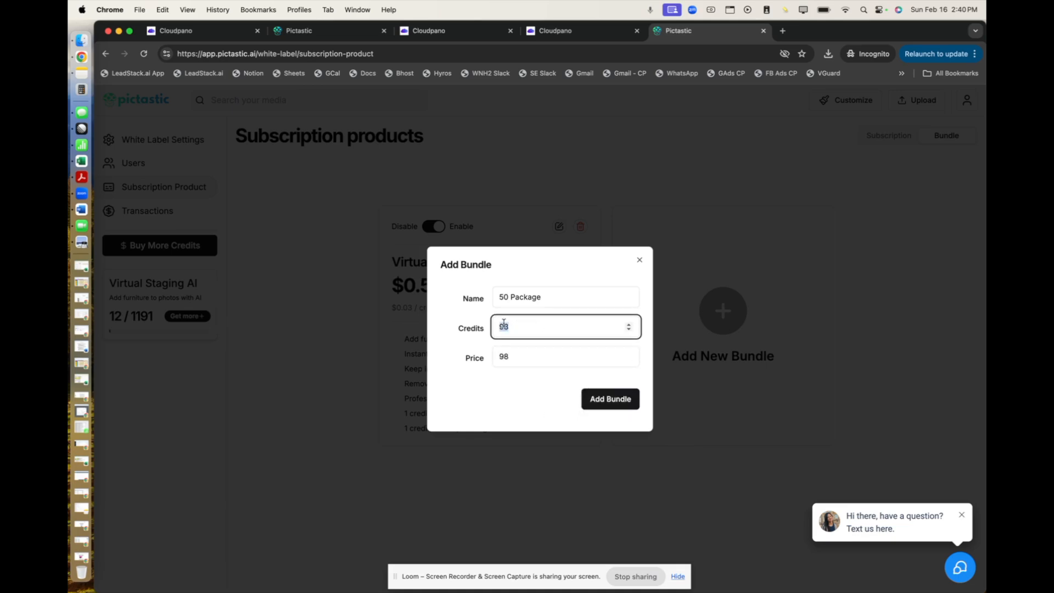
{"action": "type", "text": "50"}
{"action": "left_click", "coordinate": [588, 402]}
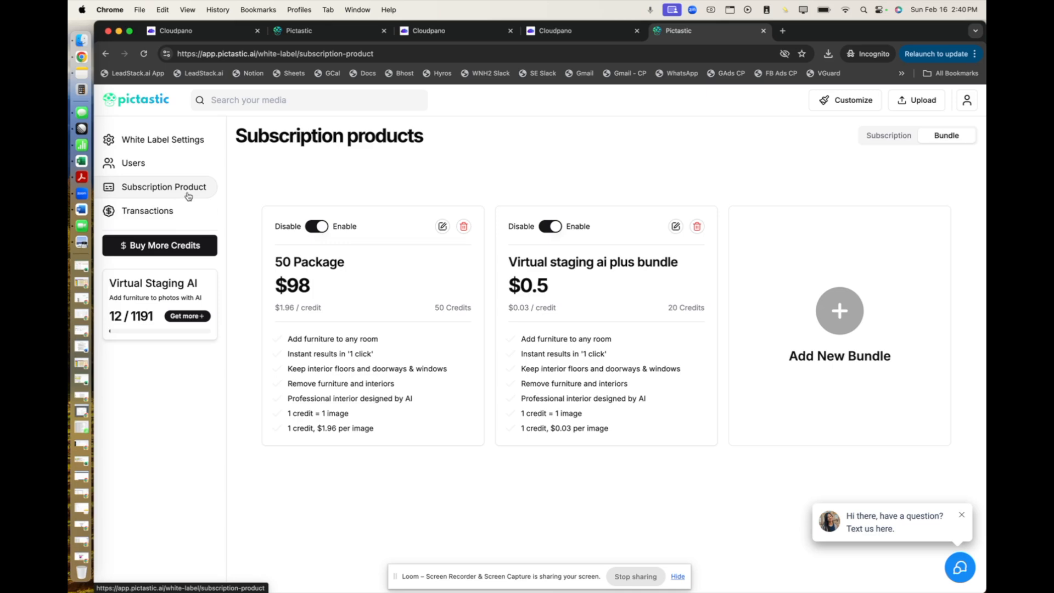
Review the admin's transactions history, subscription products and users list.
{"action": "left_click", "coordinate": [142, 215]}
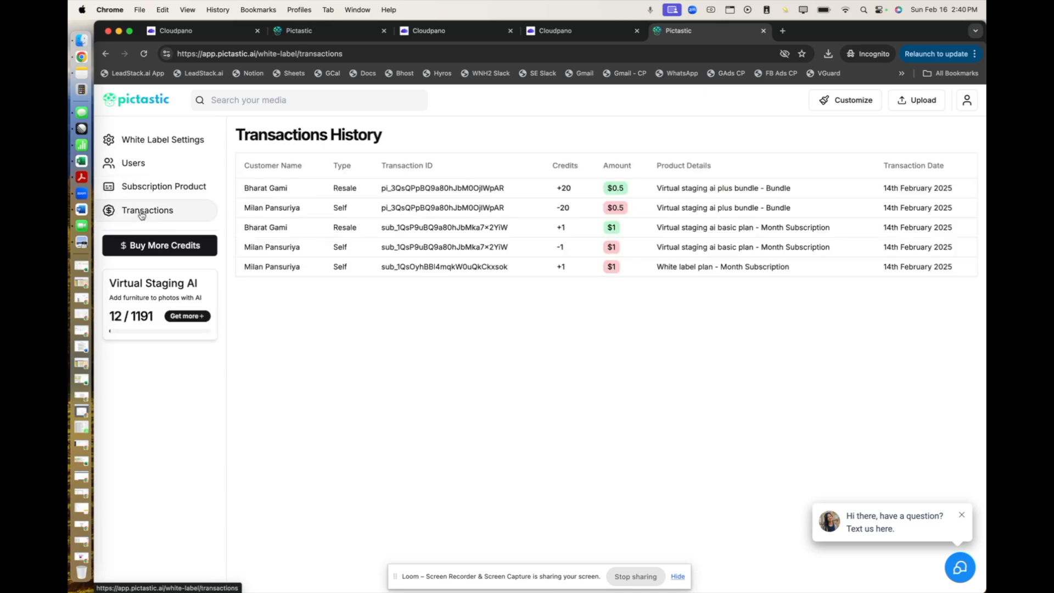
{"action": "left_click", "coordinate": [143, 186]}
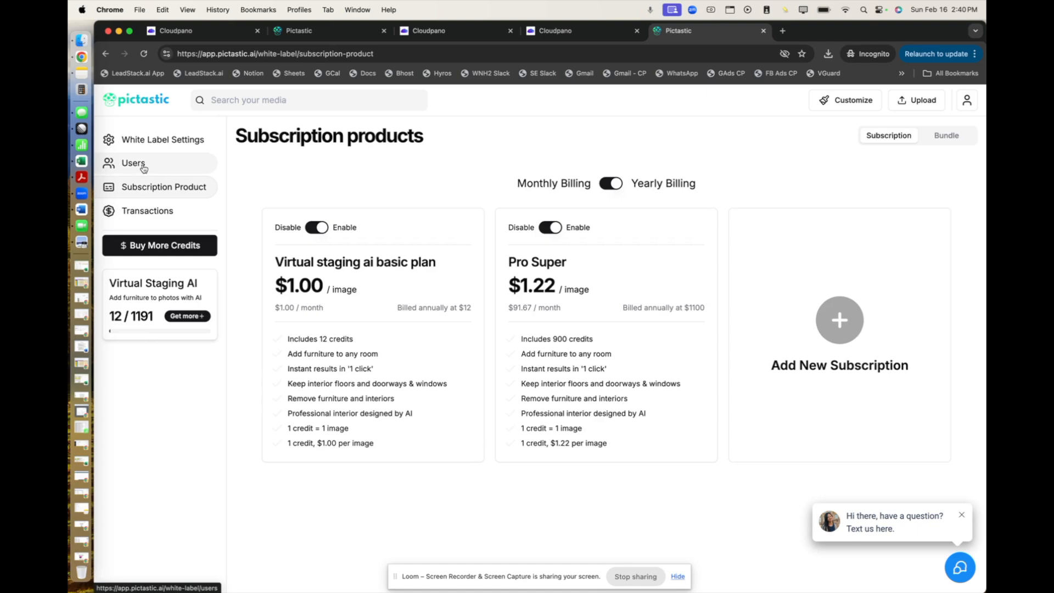
{"action": "left_click", "coordinate": [143, 165]}
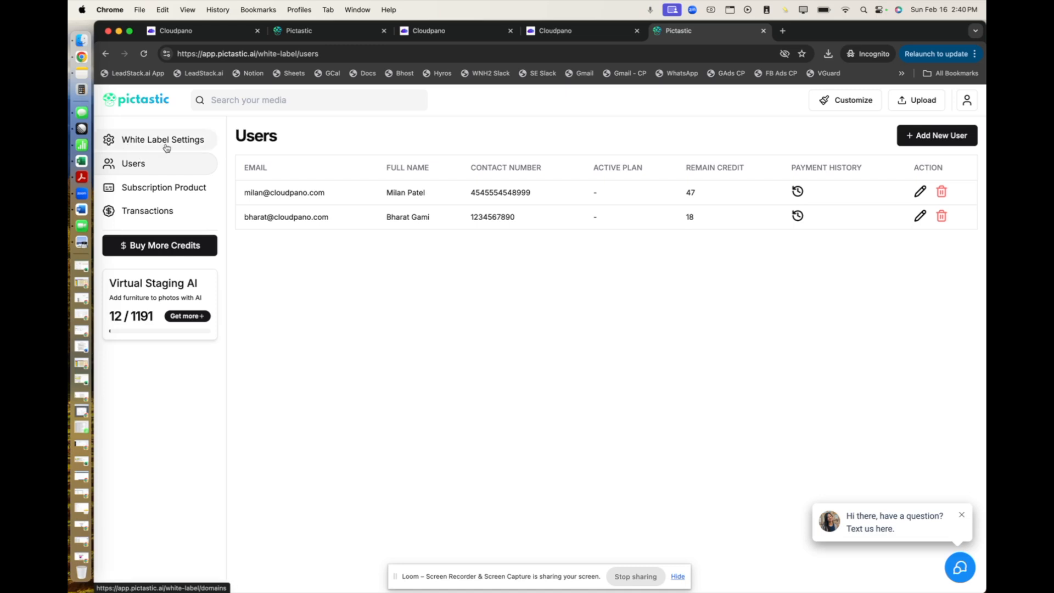
Reload the white-label customer site and review its yearly plans, monthly plans and pay-as-you-go bundles.
{"action": "left_click", "coordinate": [210, 33]}
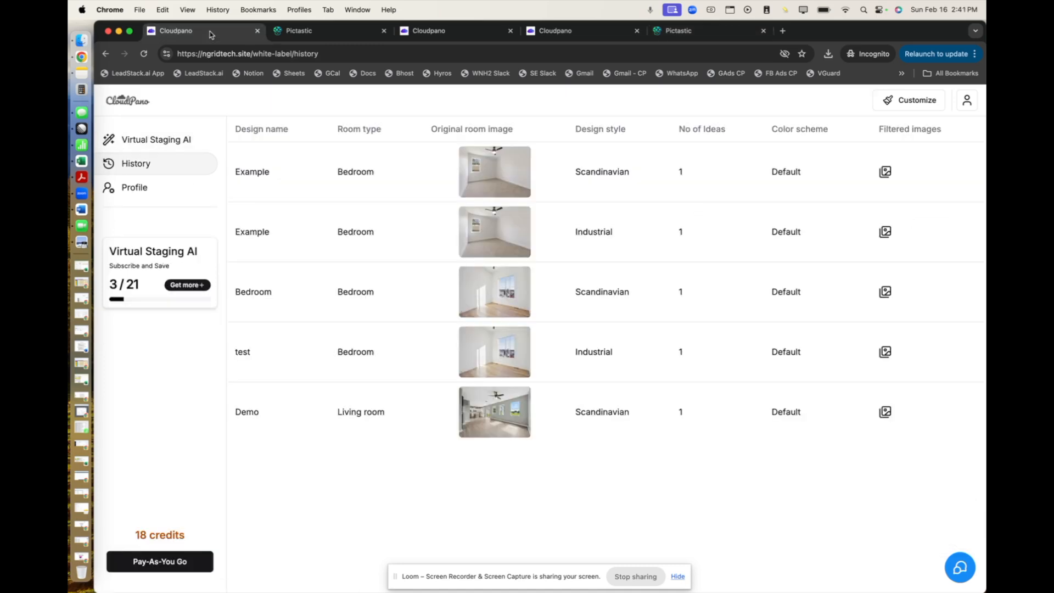
{"action": "left_click", "coordinate": [143, 56]}
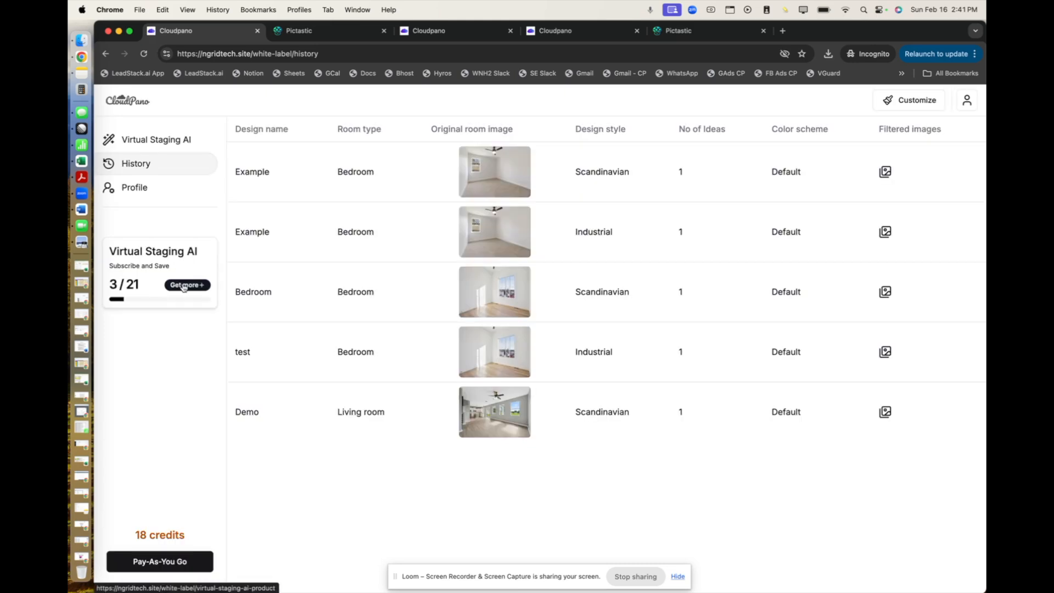
{"action": "left_click", "coordinate": [184, 286]}
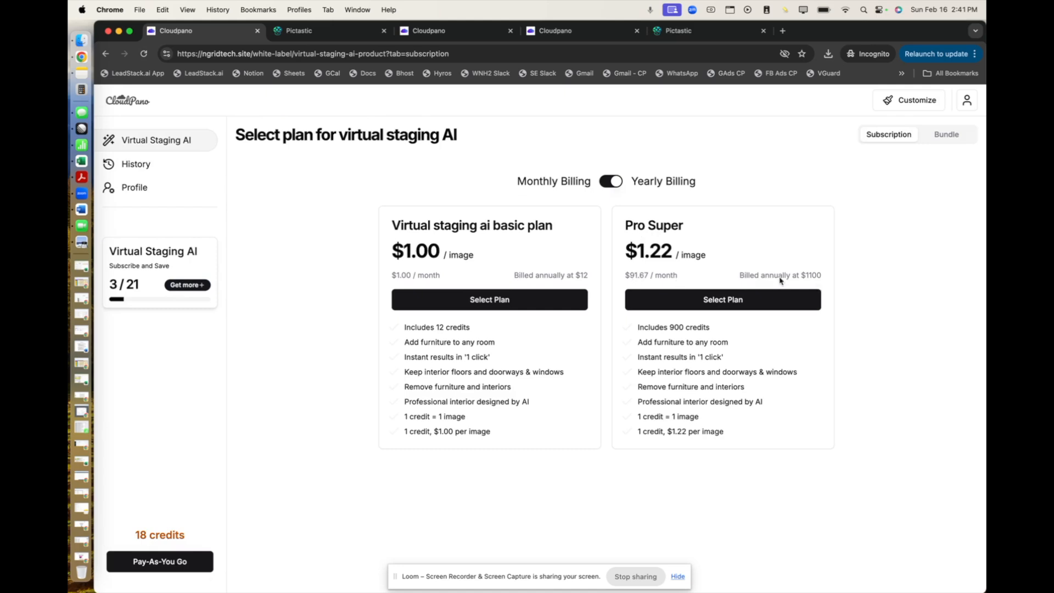
{"action": "left_click", "coordinate": [615, 186]}
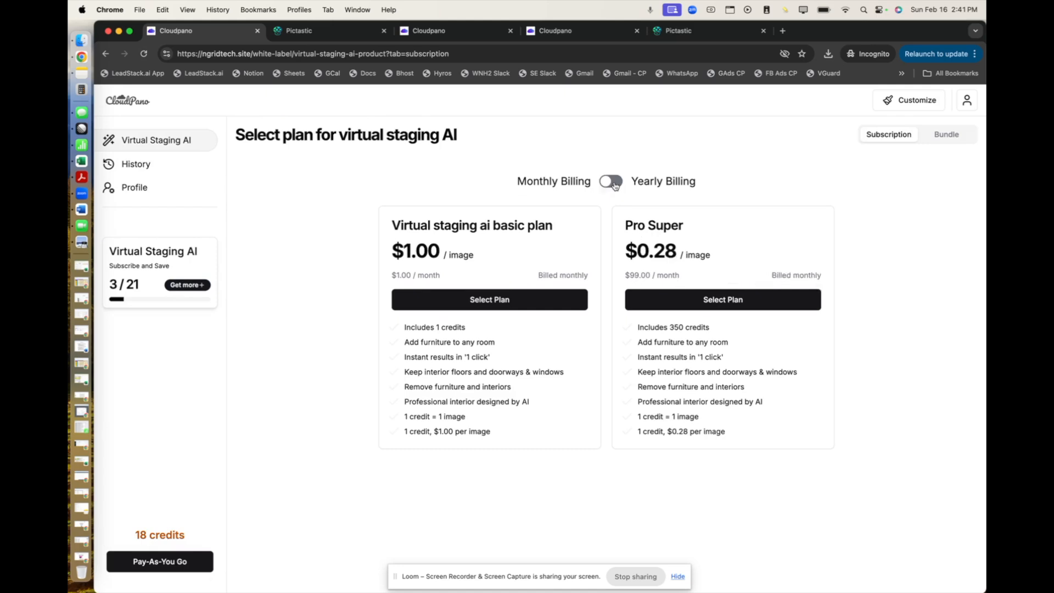
{"action": "left_click", "coordinate": [201, 565]}
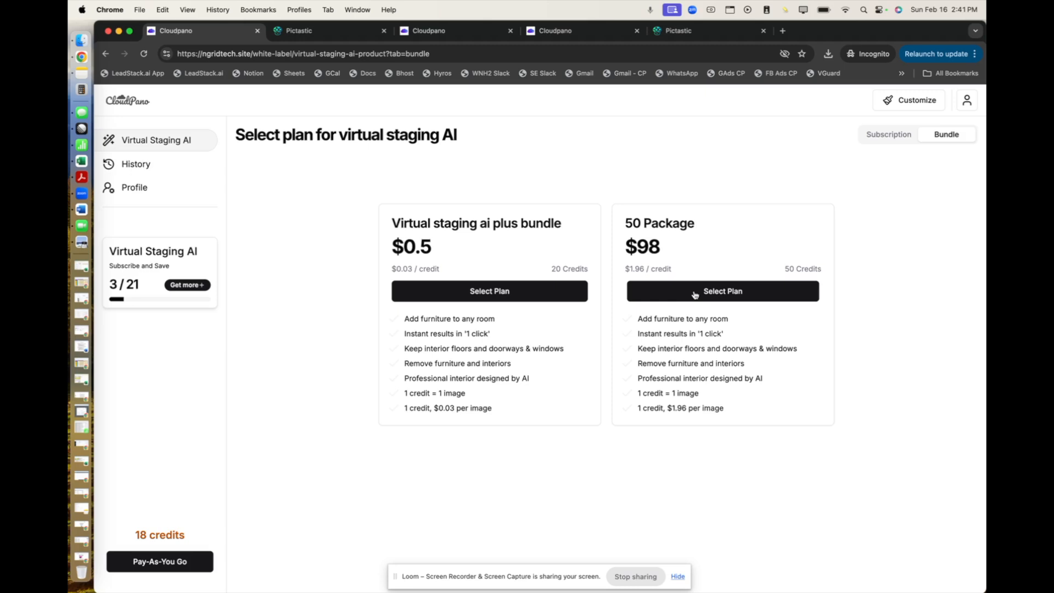
{"action": "left_click", "coordinate": [327, 37]}
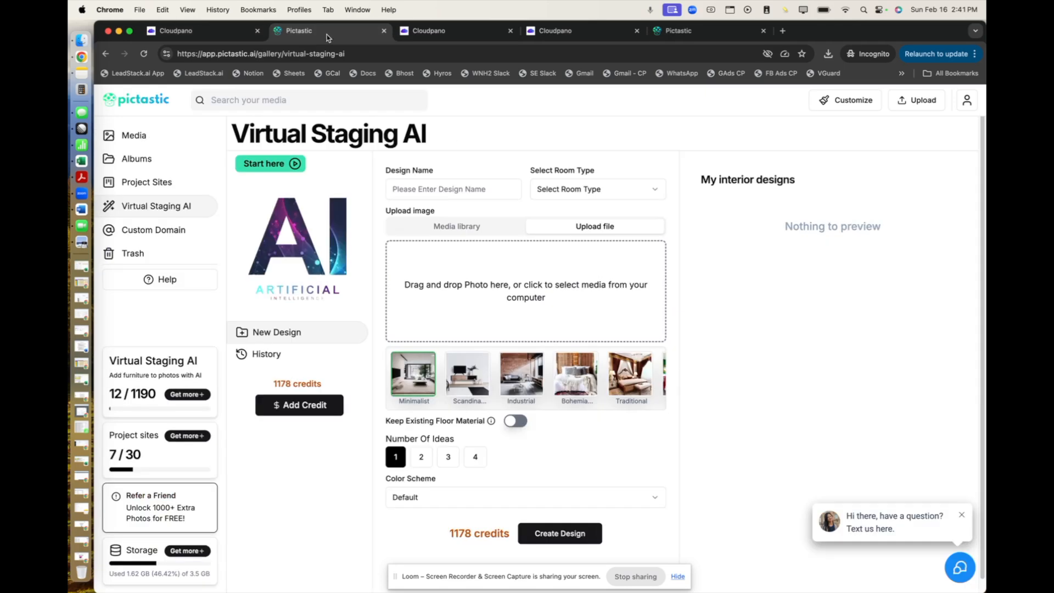
{"action": "left_click", "coordinate": [435, 35]}
{"action": "left_click", "coordinate": [549, 36]}
{"action": "key", "text": "ctrl+Tab"}
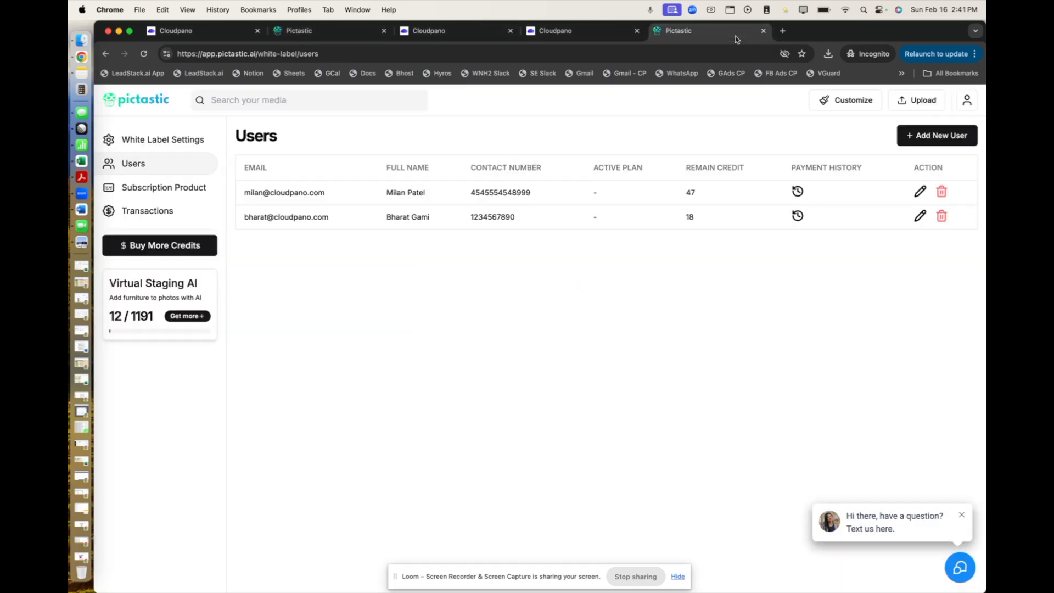
{"action": "left_click", "coordinate": [429, 40]}
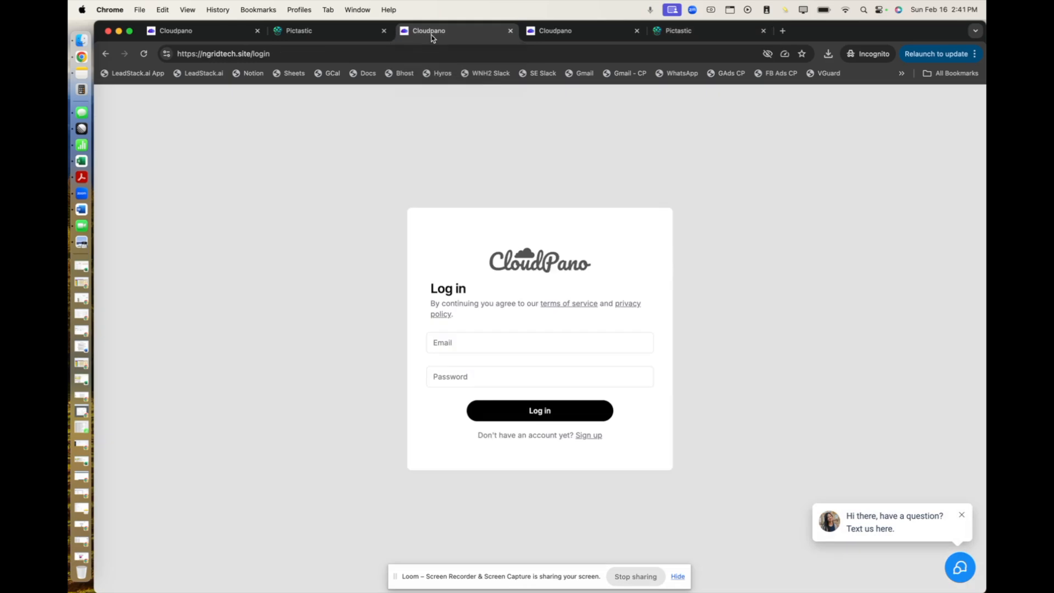
{"action": "left_click", "coordinate": [254, 36]}
{"action": "key", "text": "ctrl+Tab"}
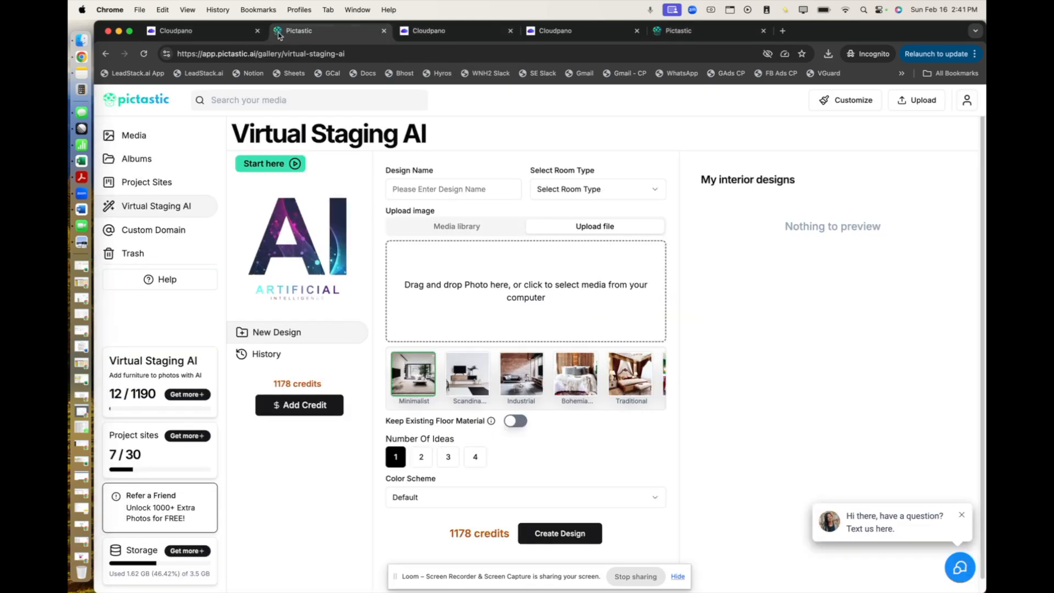
{"action": "left_click", "coordinate": [196, 33]}
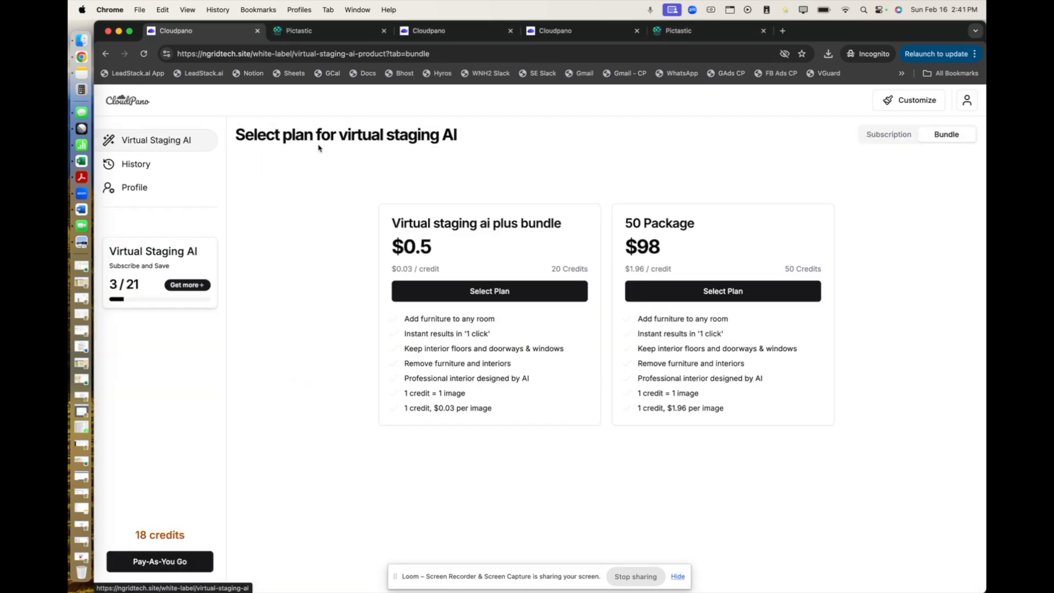
Start a new virtual staging design named Dining room with the room type Dining room.
{"action": "left_click", "coordinate": [130, 144]}
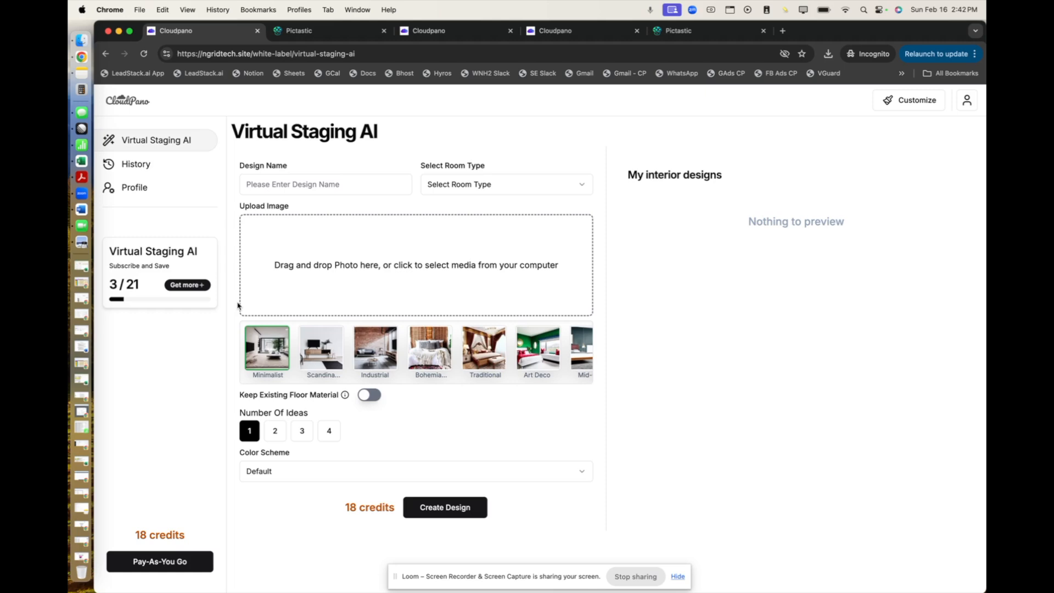
{"action": "left_click", "coordinate": [333, 184]}
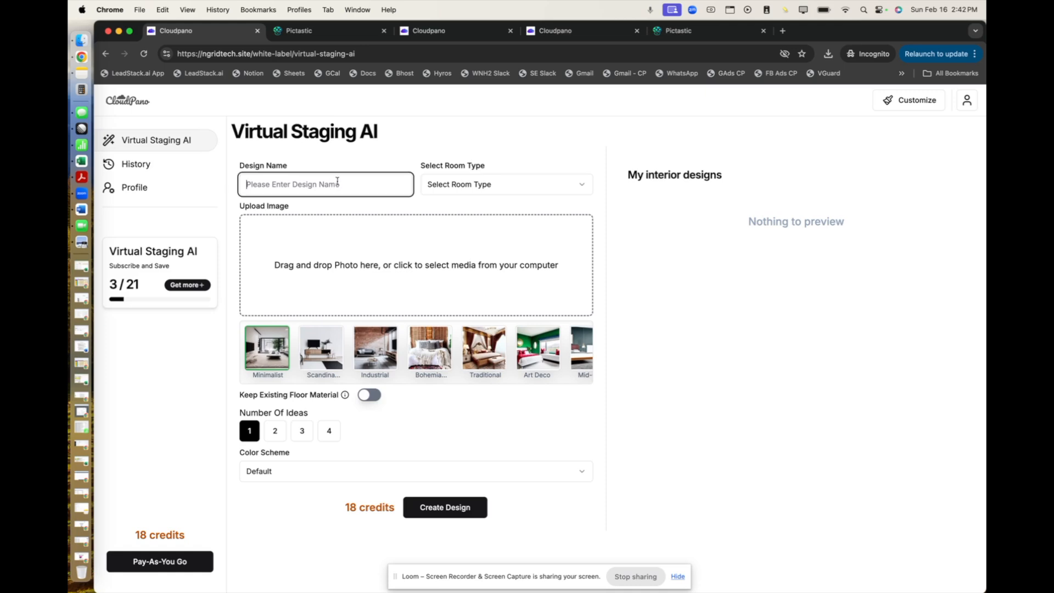
{"action": "type", "text": "D"}
{"action": "key", "text": "BackSpace"}
{"action": "type", "text": "Dining room"}
{"action": "left_click", "coordinate": [518, 185]}
{"action": "left_click", "coordinate": [472, 241]}
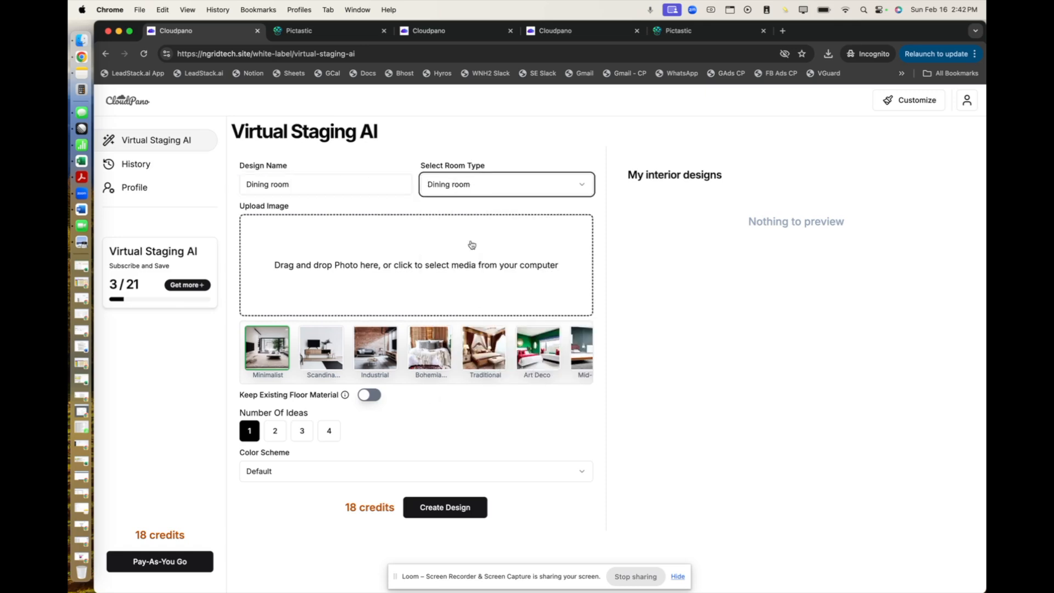
Upload the empty-room photo 17.jpg from the Desktop as the image to stage.
{"action": "left_click", "coordinate": [388, 276]}
{"action": "scroll", "coordinate": [619, 263], "scroll_direction": "down", "scroll_amount": 3}
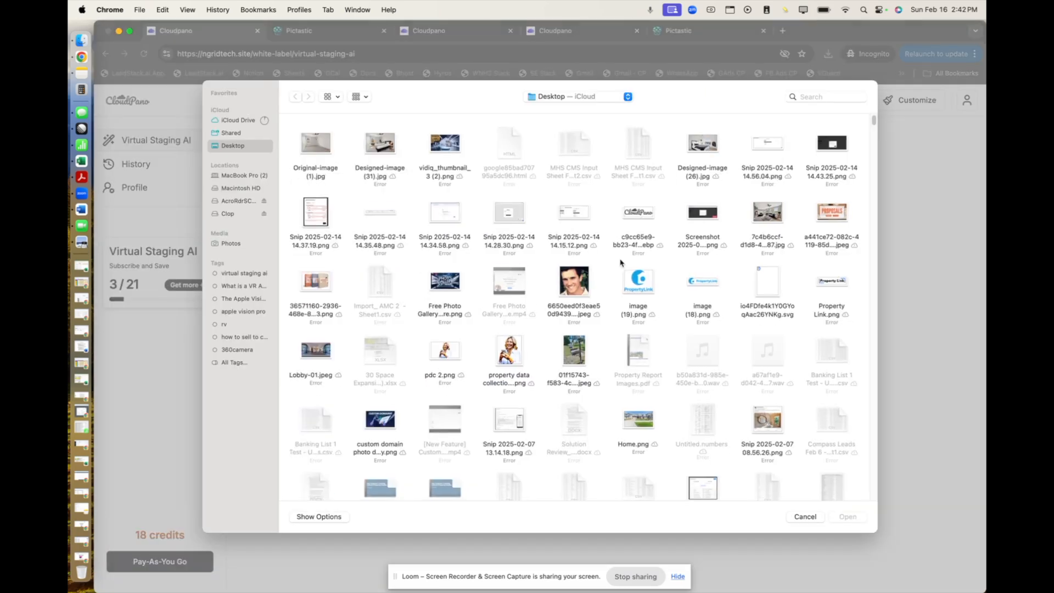
{"action": "scroll", "coordinate": [620, 264], "scroll_direction": "down", "scroll_amount": 10}
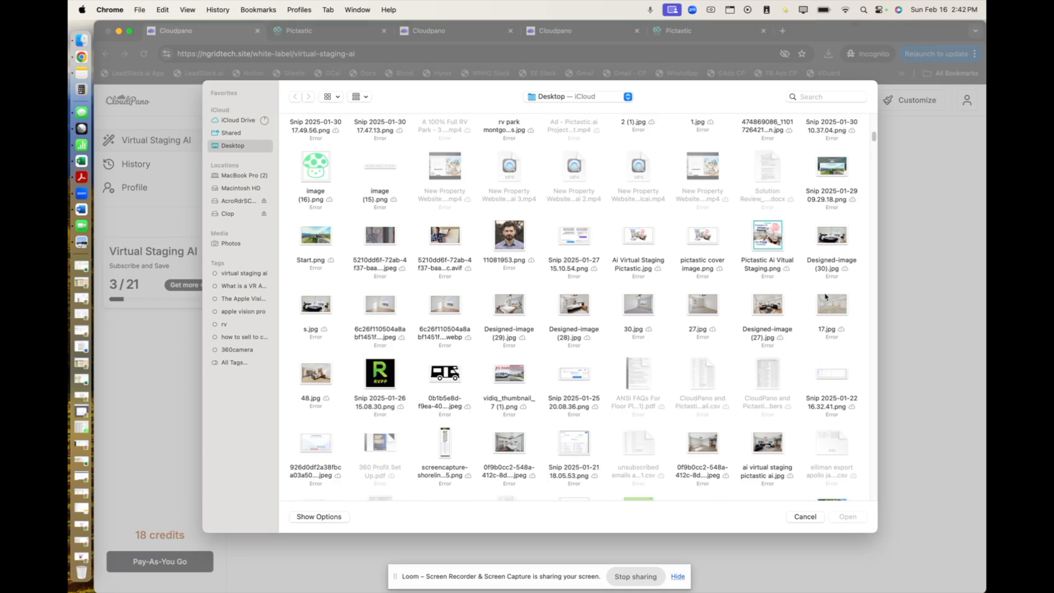
{"action": "double_click", "coordinate": [838, 313]}
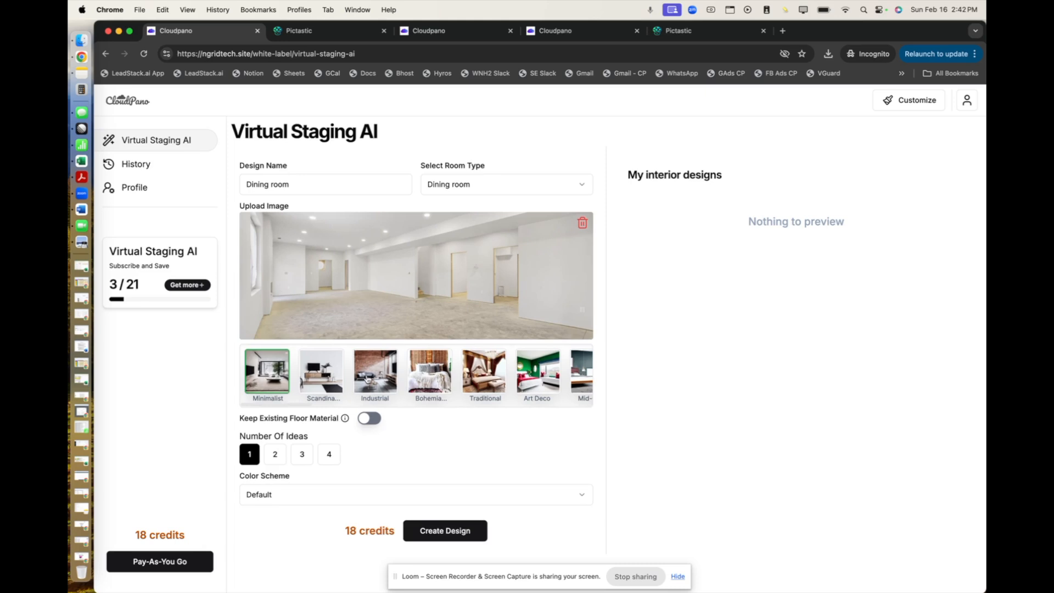
Create the dining room design in the Scandinavian style and inspect the generated image enlarged.
{"action": "left_click", "coordinate": [323, 380]}
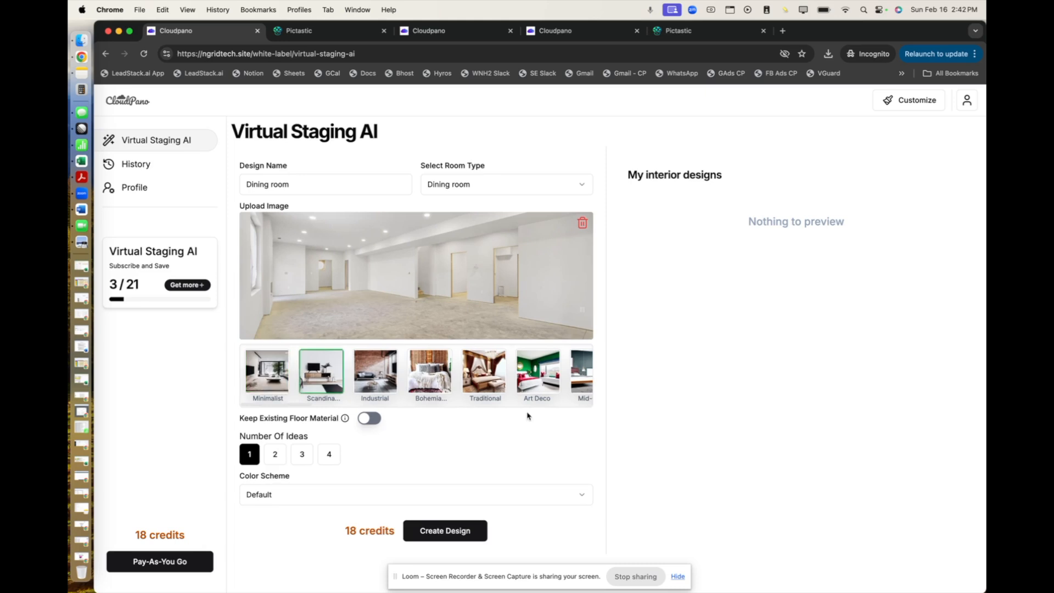
{"action": "left_click", "coordinate": [441, 533]}
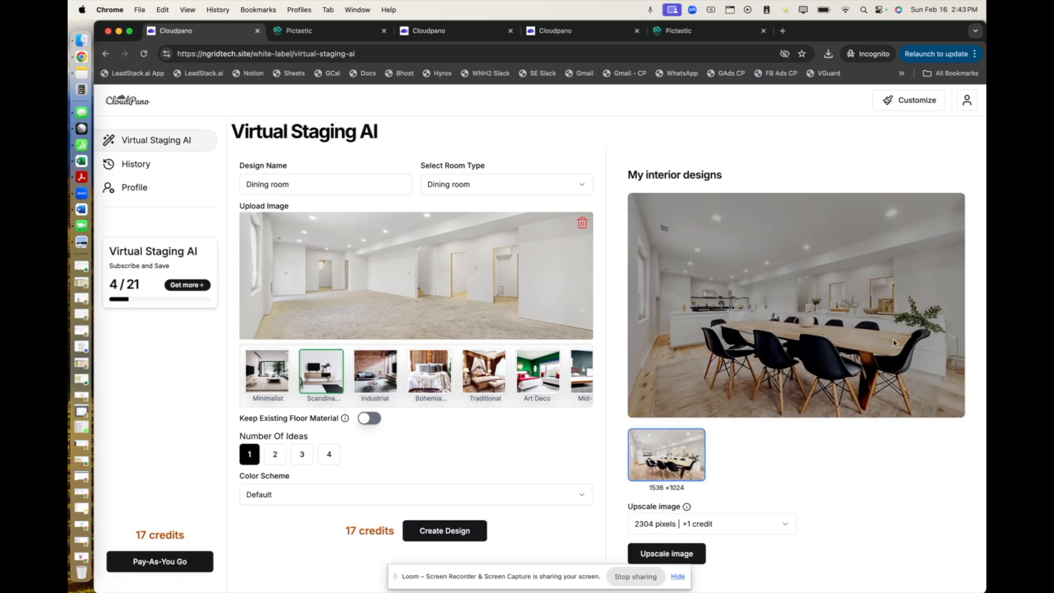
{"action": "left_click", "coordinate": [799, 299]}
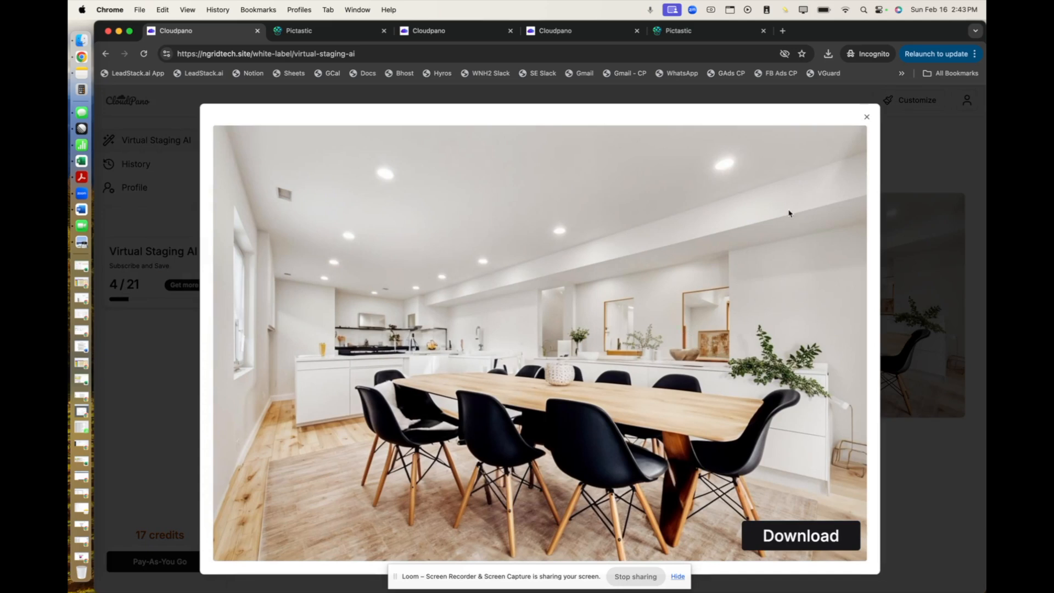
{"action": "left_click", "coordinate": [867, 118]}
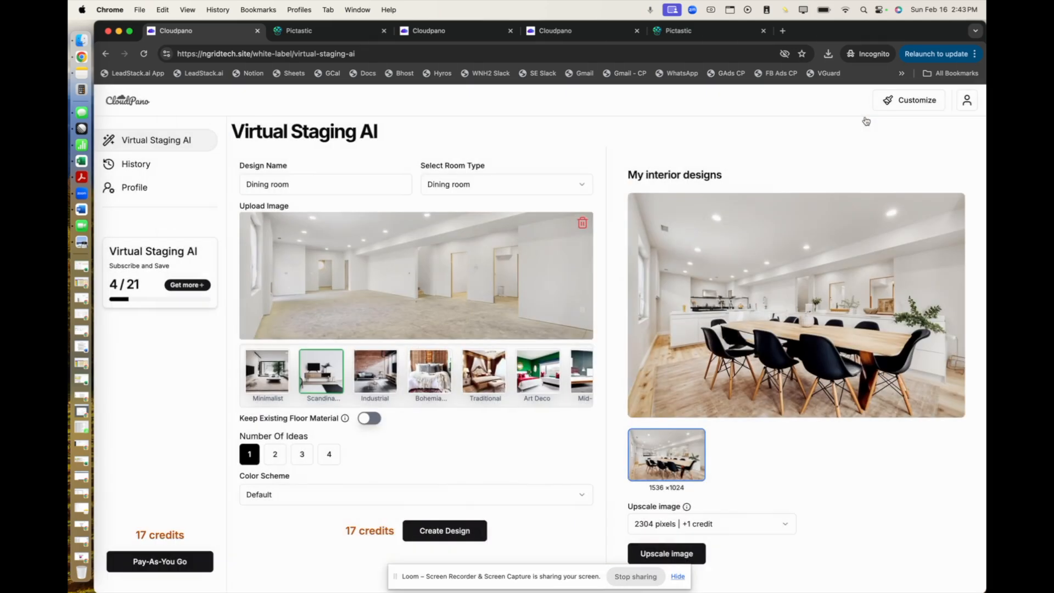
Restage the photo as a Minimalist Living room named living room, keeping the existing floor material and clearing the previous image.
{"action": "left_click", "coordinate": [265, 379]}
{"action": "left_click", "coordinate": [365, 419]}
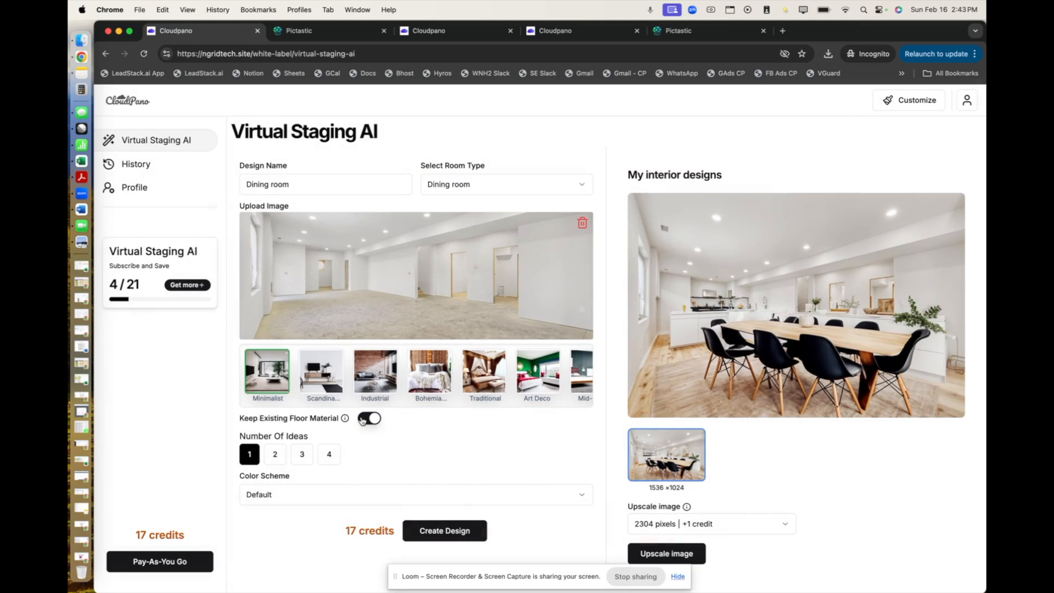
{"action": "left_click", "coordinate": [494, 192]}
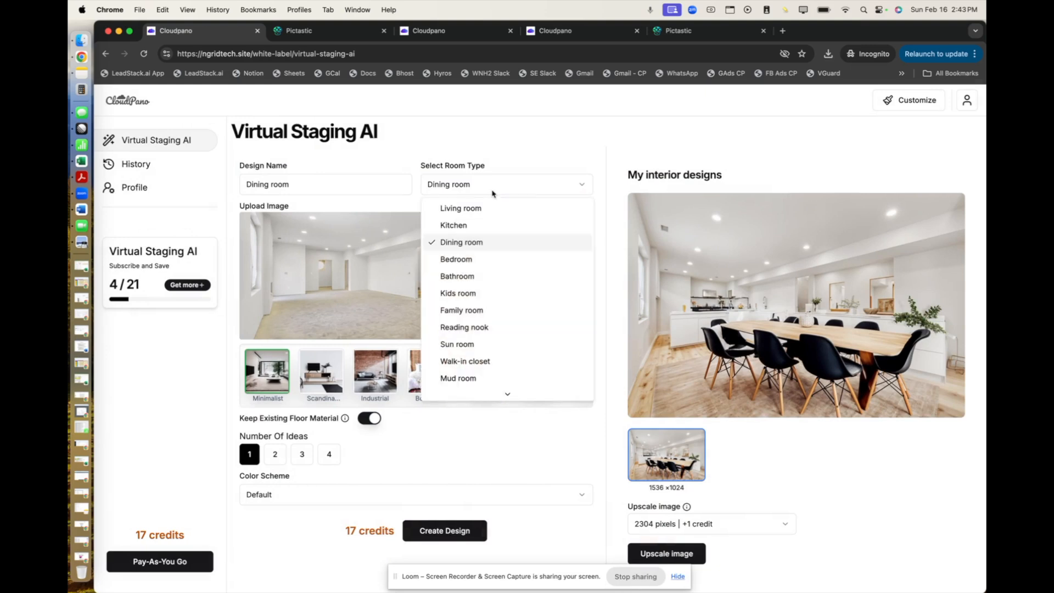
{"action": "left_click", "coordinate": [470, 210]}
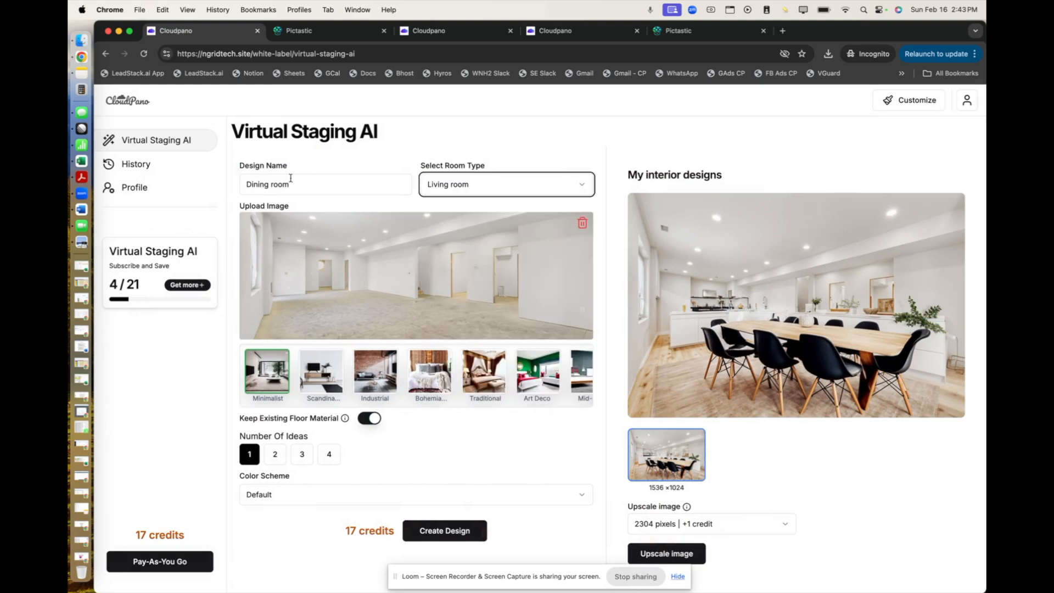
{"action": "double_click", "coordinate": [257, 185]}
{"action": "type", "text": "living"}
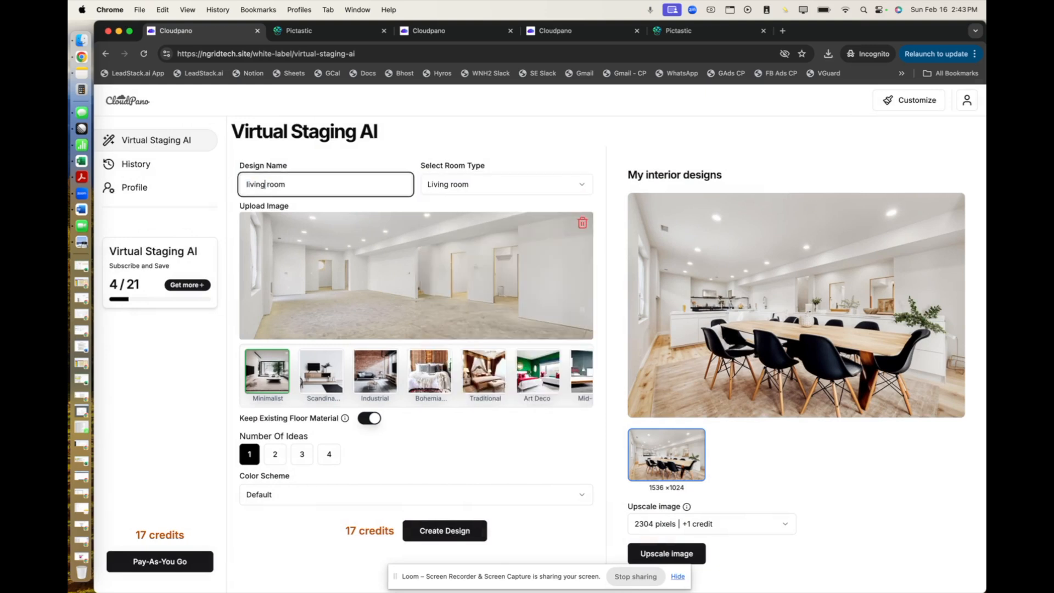
{"action": "left_click", "coordinate": [438, 534]}
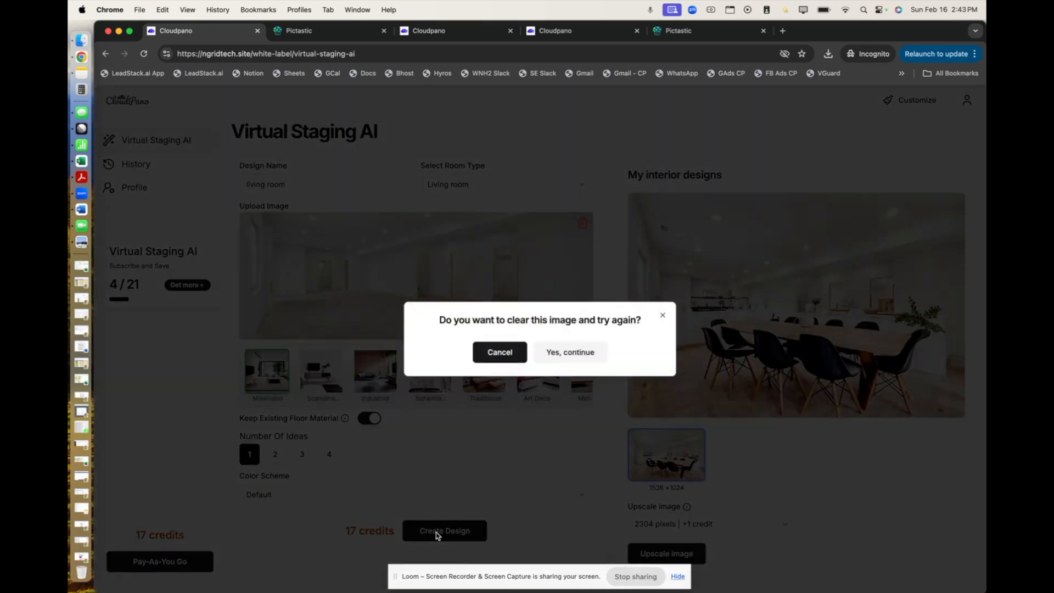
{"action": "left_click", "coordinate": [550, 358]}
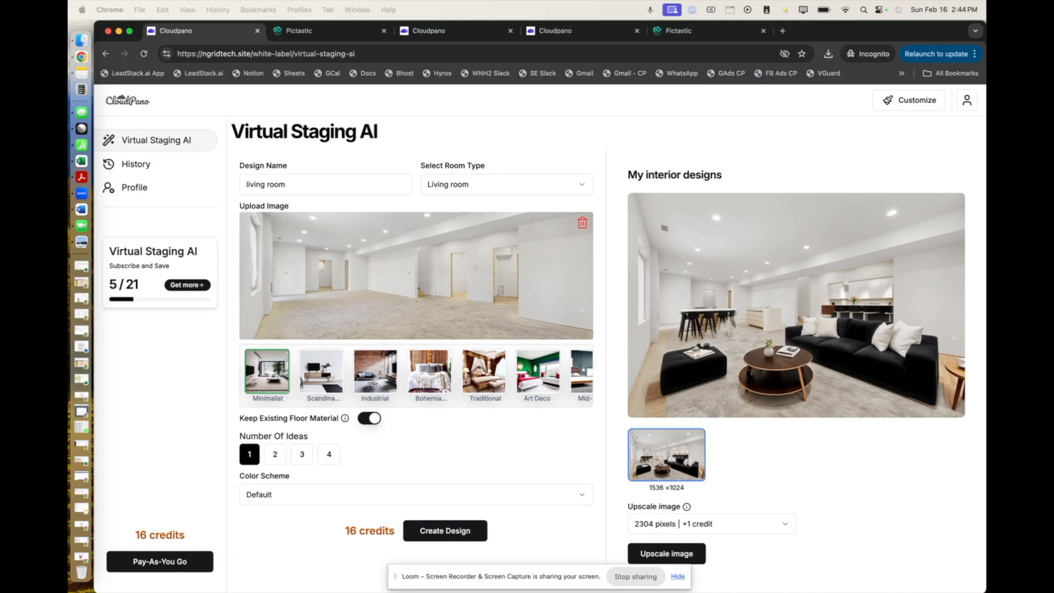
Switch to the WLU Presentation in Google Slides and review slides 7 to 9 on adding bundles, the bundle card and the login page.
{"action": "left_click_drag", "start_coordinate": [69, 247], "coordinate": [491, 269]}
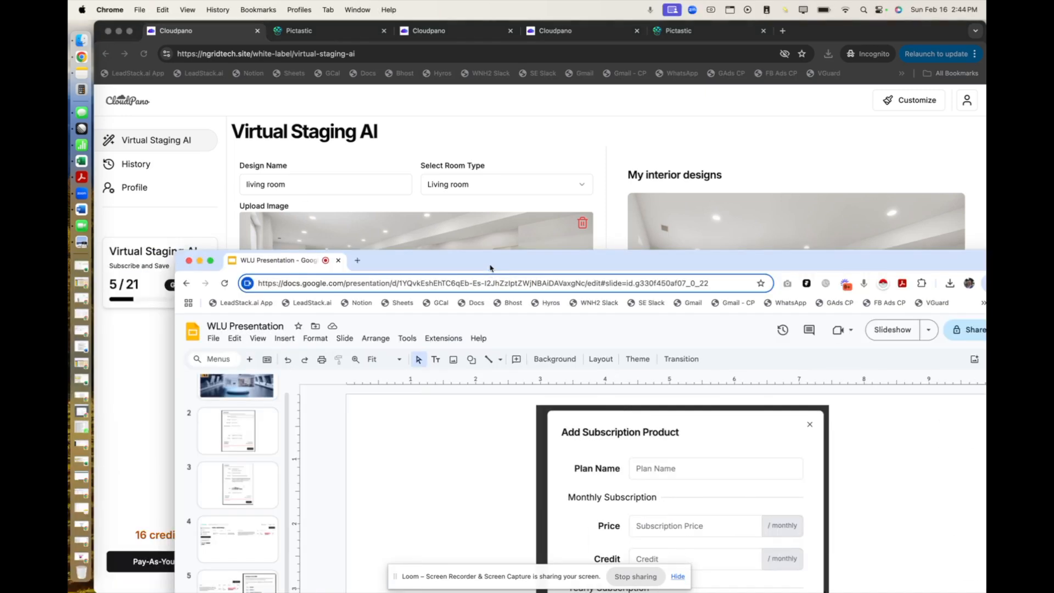
{"action": "double_click", "coordinate": [492, 270]}
{"action": "scroll", "coordinate": [151, 346], "scroll_direction": "down", "scroll_amount": 3}
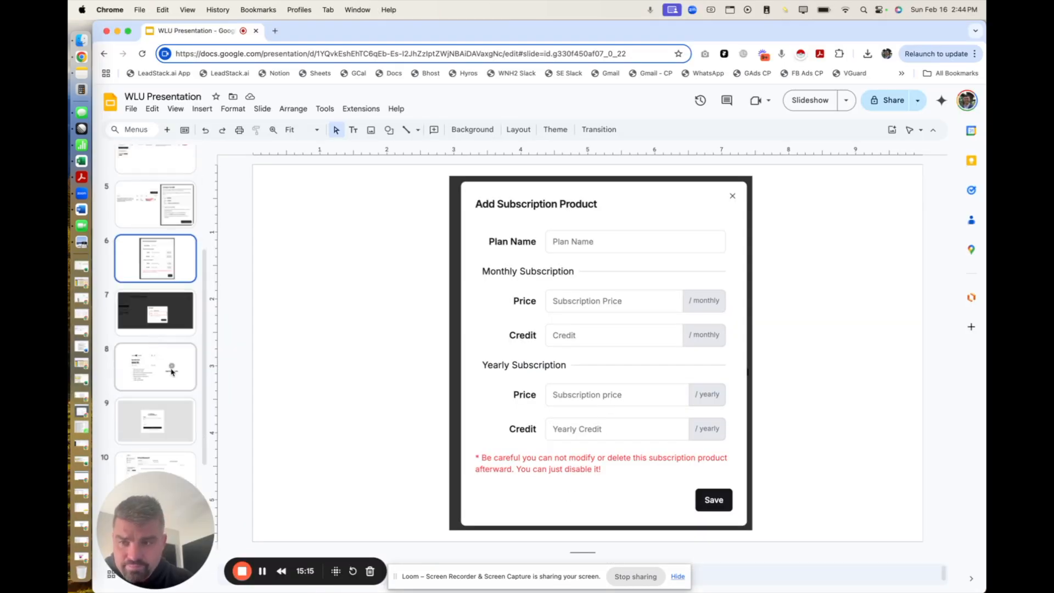
{"action": "key", "text": "Down"}
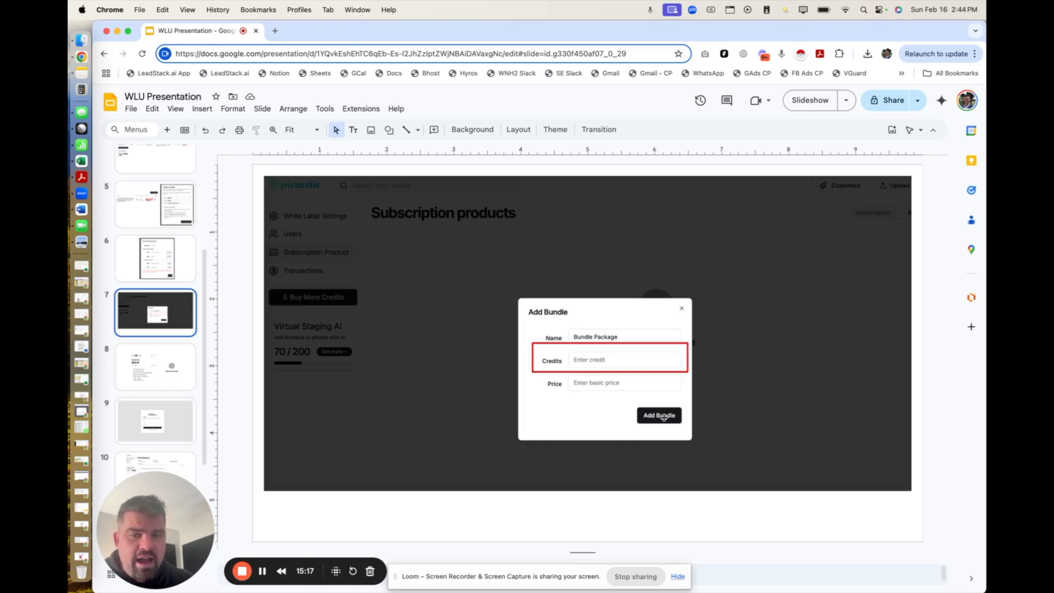
{"action": "key", "text": "Down"}
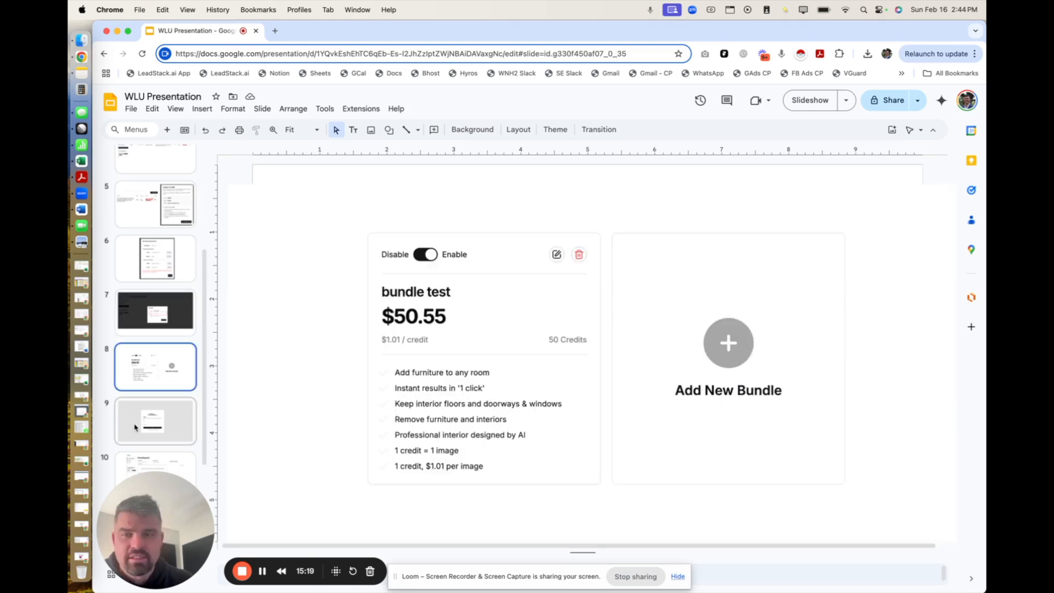
{"action": "left_click", "coordinate": [156, 425]}
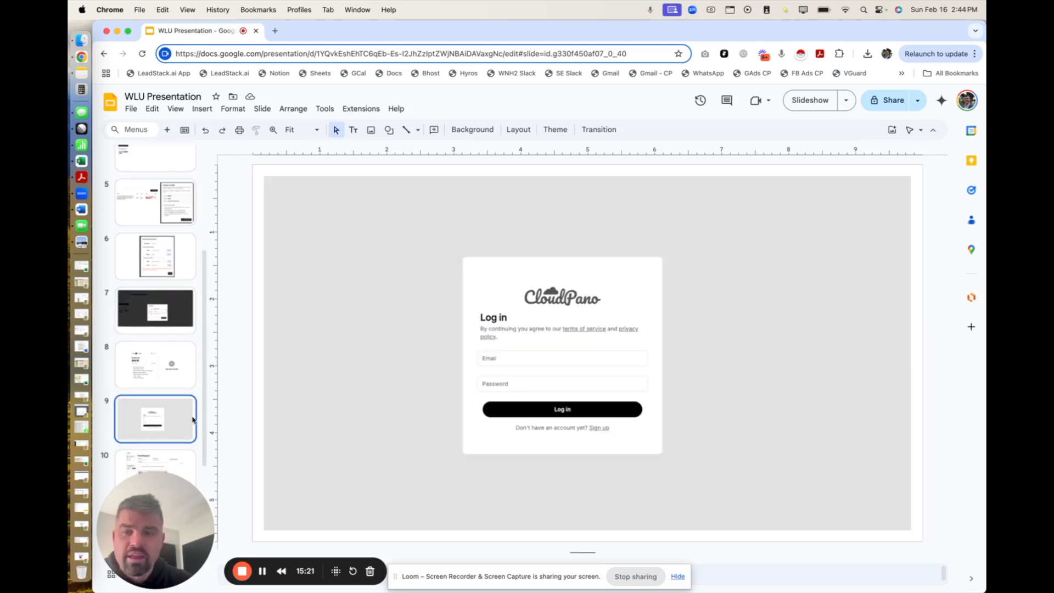
{"action": "scroll", "coordinate": [163, 363], "scroll_direction": "down", "scroll_amount": 2}
{"action": "right_click", "coordinate": [578, 300]}
{"action": "left_click", "coordinate": [560, 290]}
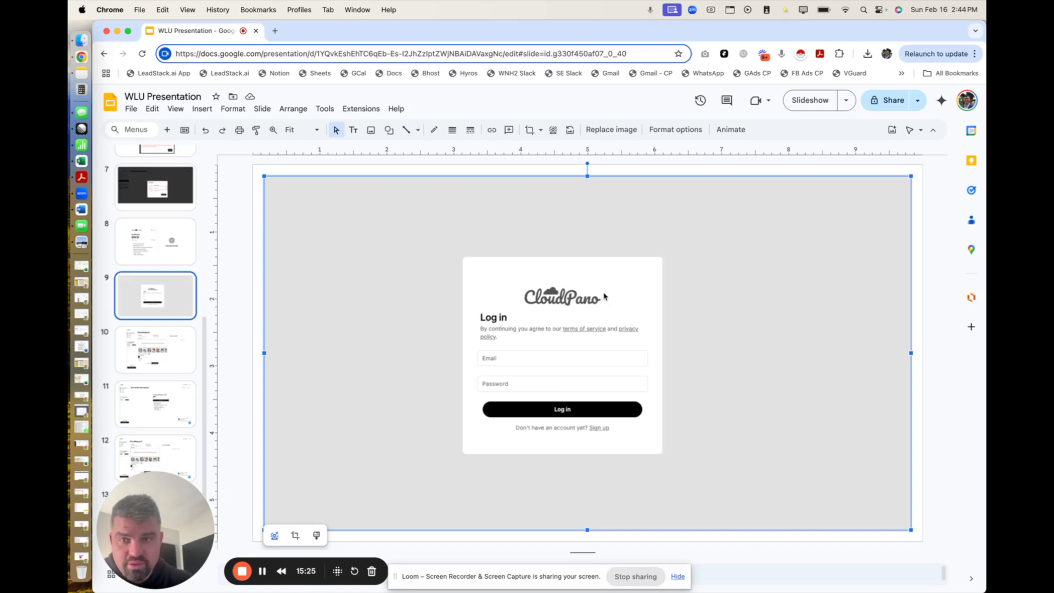
Review slides 10 to 14 on the customer's staging page, bundle plan selection, design history and staged bedroom.
{"action": "left_click", "coordinate": [152, 343]}
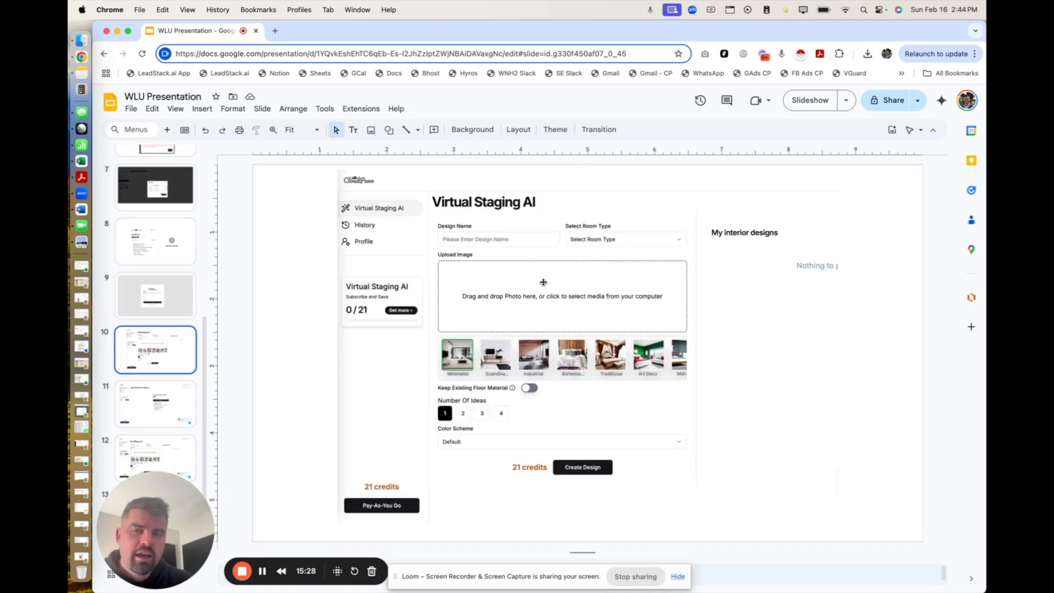
{"action": "left_click", "coordinate": [182, 416]}
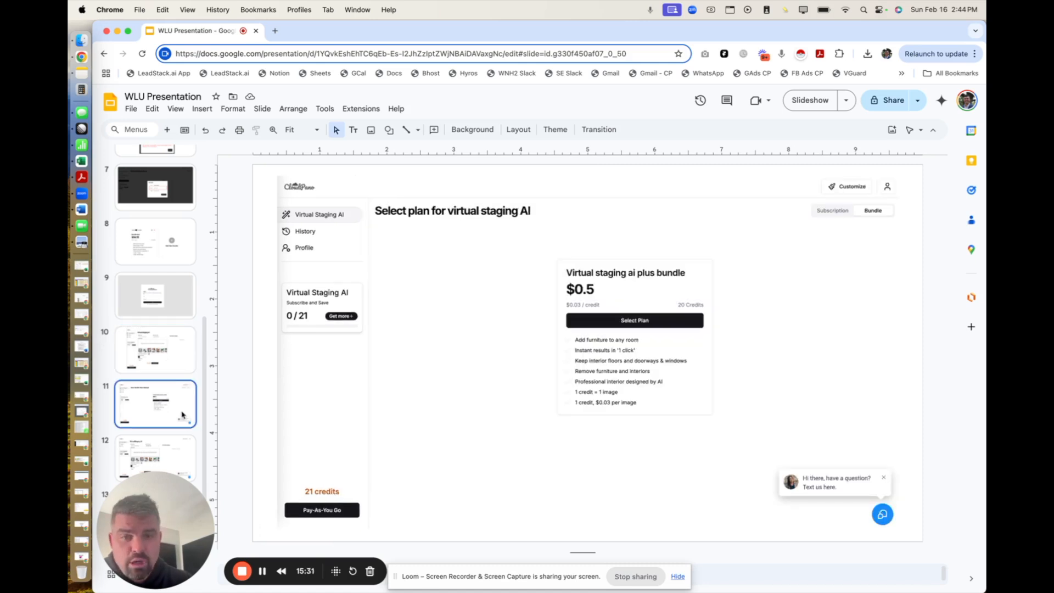
{"action": "scroll", "coordinate": [165, 373], "scroll_direction": "down", "scroll_amount": 2}
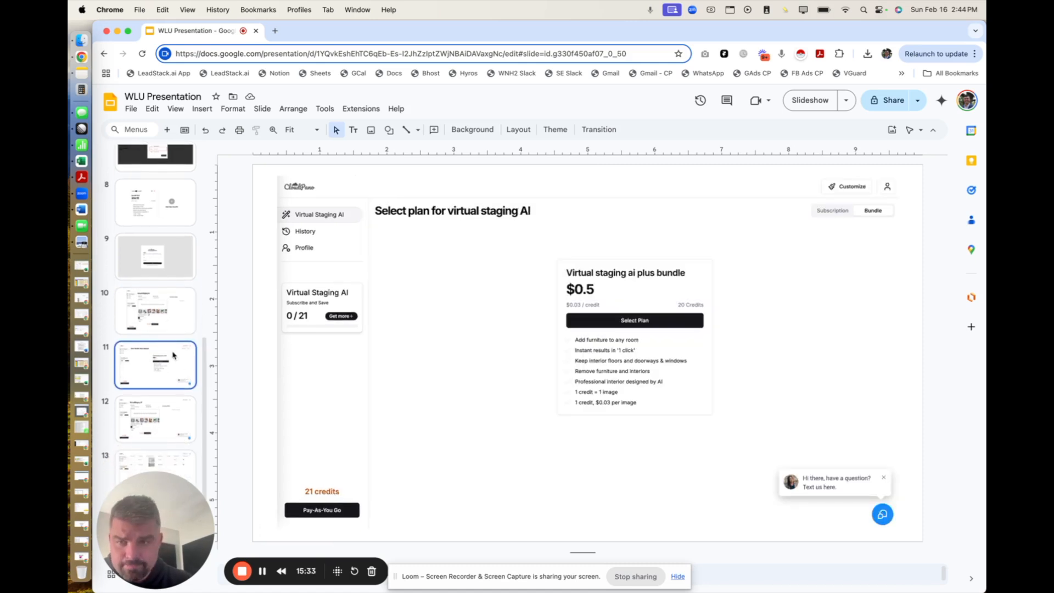
{"action": "left_click", "coordinate": [186, 437]}
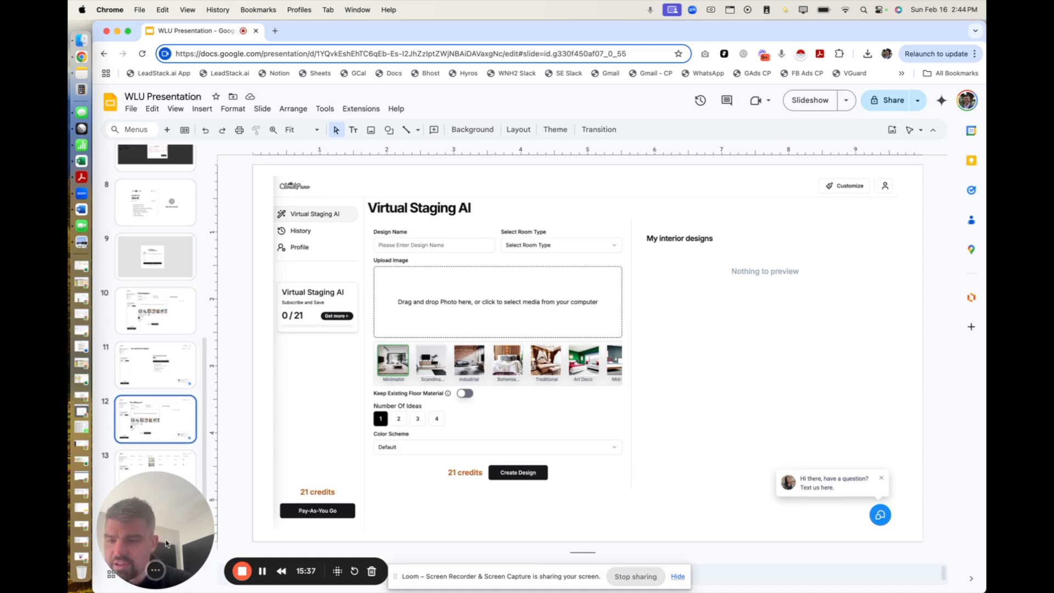
{"action": "left_click_drag", "start_coordinate": [168, 534], "coordinate": [167, 294]}
{"action": "left_click", "coordinate": [171, 483]}
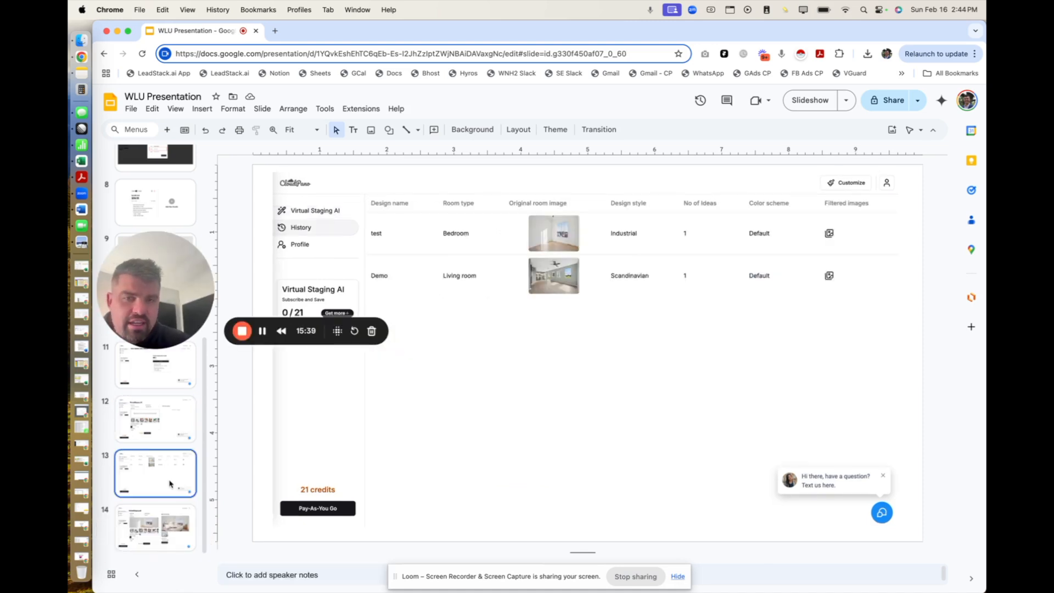
{"action": "left_click", "coordinate": [173, 528]}
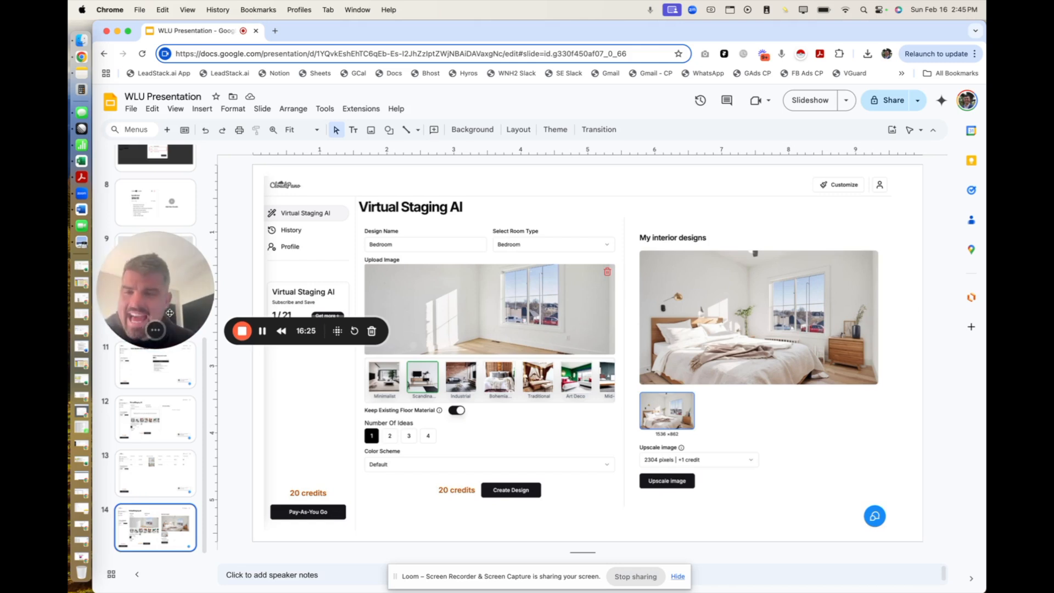
{"action": "left_click_drag", "start_coordinate": [174, 279], "coordinate": [201, 442]}
{"action": "left_click", "coordinate": [188, 493]}
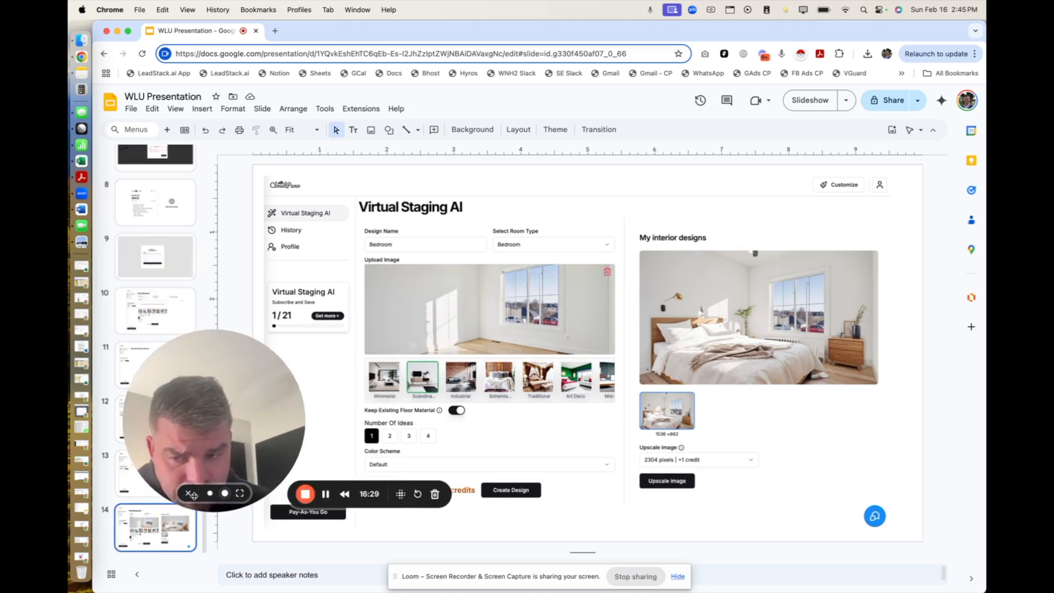
{"action": "mouse_move", "coordinate": [215, 494]}
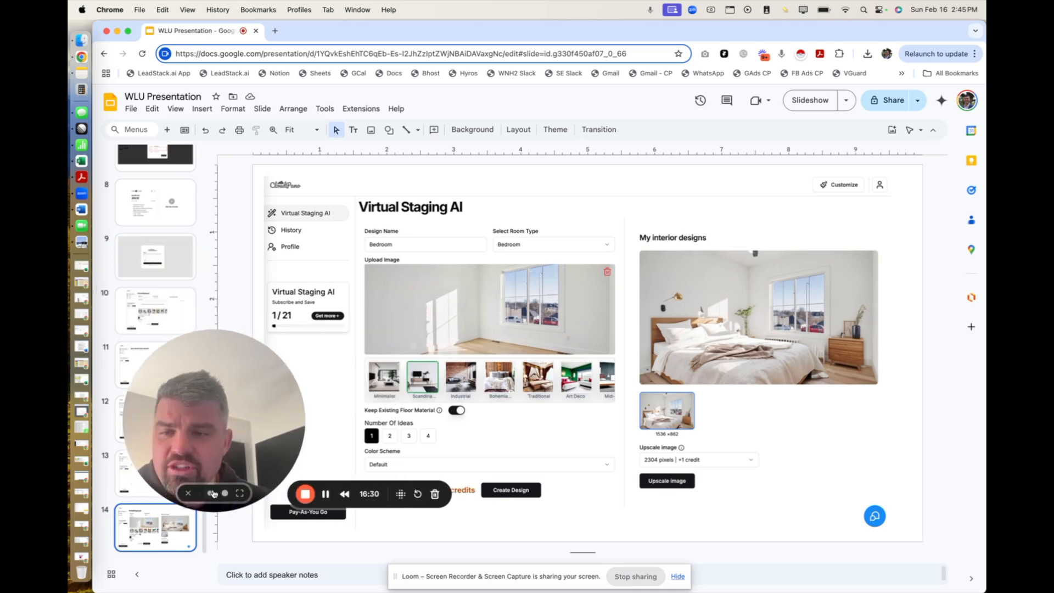
{"action": "left_click", "coordinate": [241, 494]}
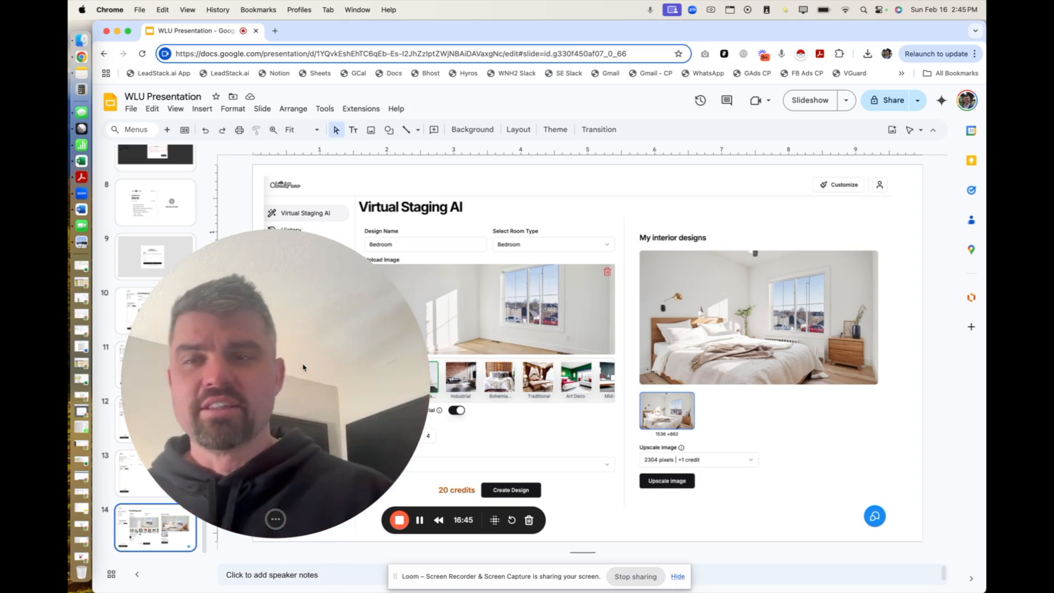
{"action": "left_click_drag", "start_coordinate": [272, 282], "coordinate": [537, 142]}
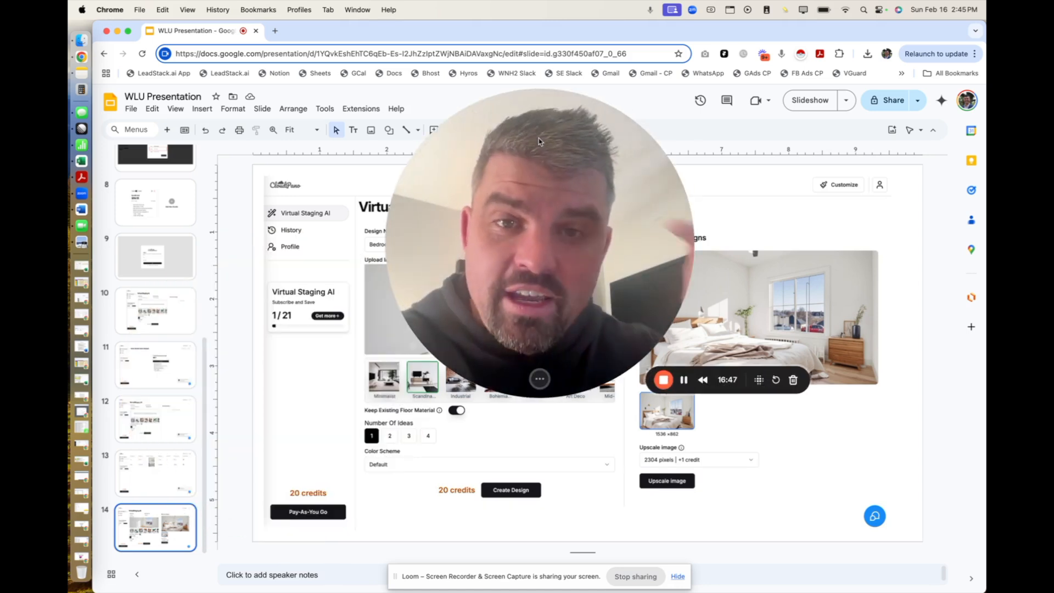